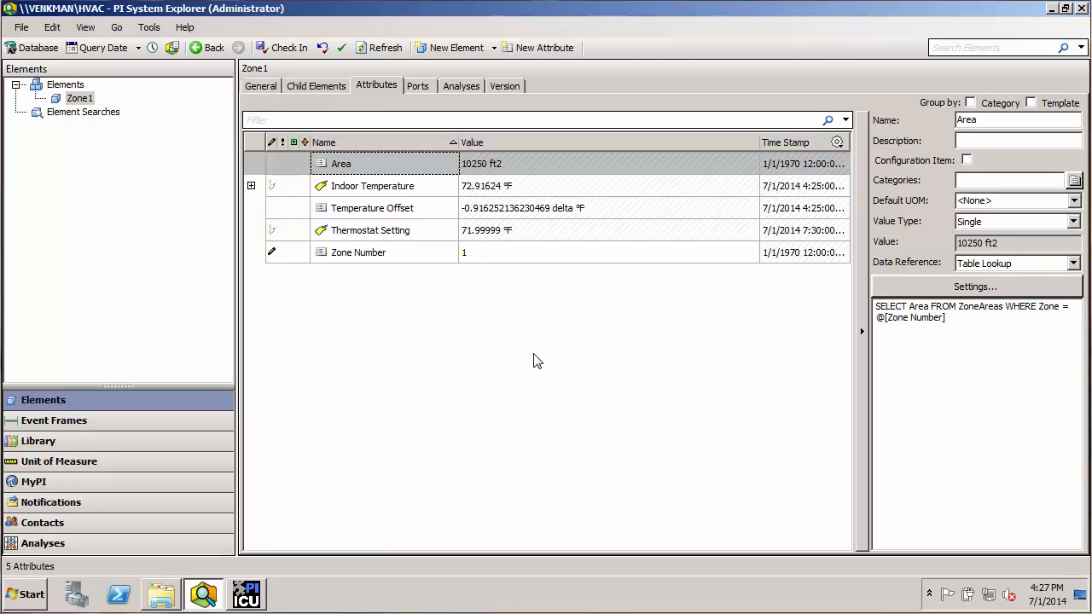
Step: Examine Zone1's Zone Number attribute and how the Area attribute's table lookup query uses it
{"action": "left_click", "coordinate": [470, 256]}
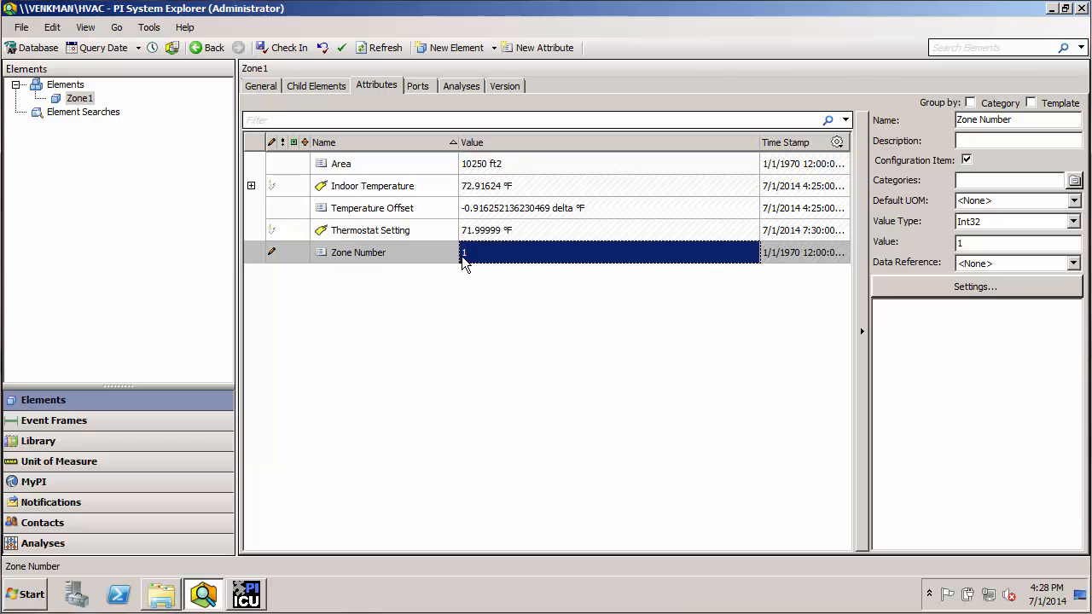
{"action": "left_click", "coordinate": [433, 164]}
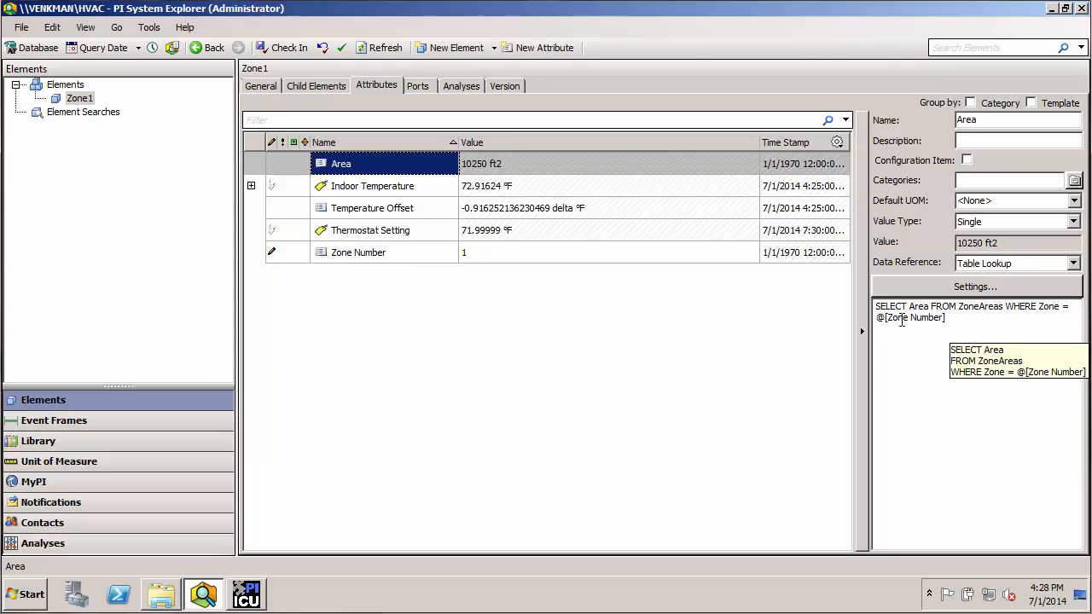
{"action": "left_click_drag", "start_coordinate": [876, 318], "coordinate": [950, 317]}
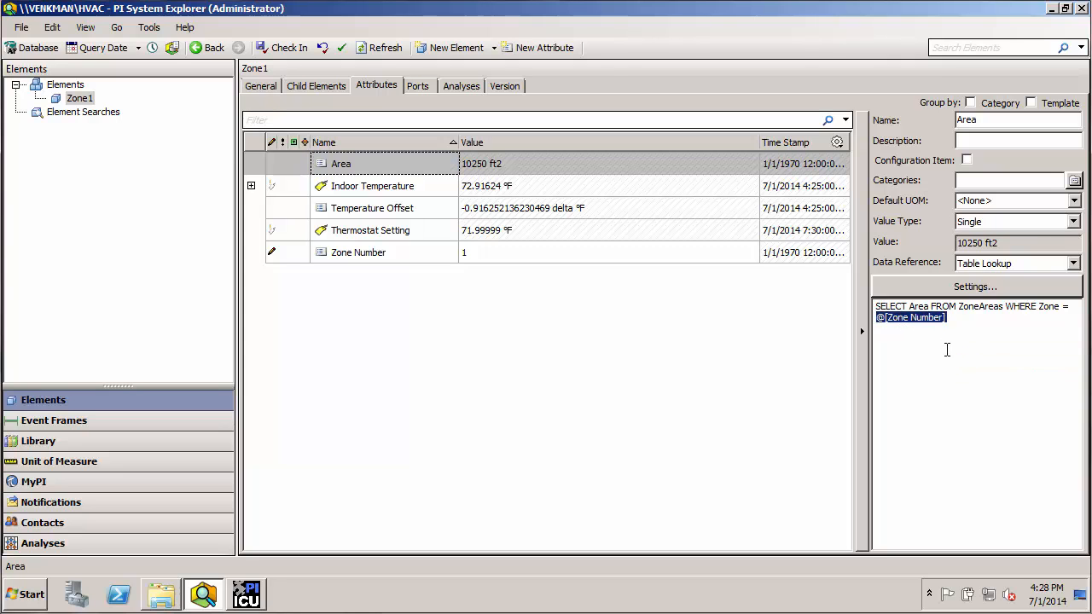
{"action": "left_click_drag", "start_coordinate": [1039, 307], "coordinate": [1067, 307]}
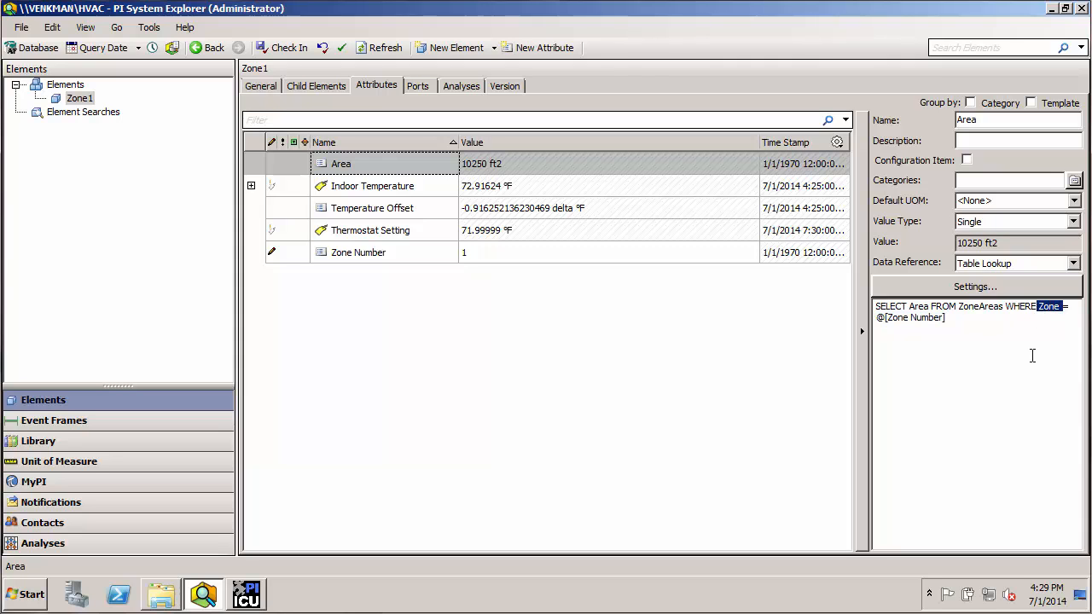
{"action": "left_click_drag", "start_coordinate": [911, 307], "coordinate": [928, 307]}
{"action": "left_click_drag", "start_coordinate": [460, 256], "coordinate": [442, 346]}
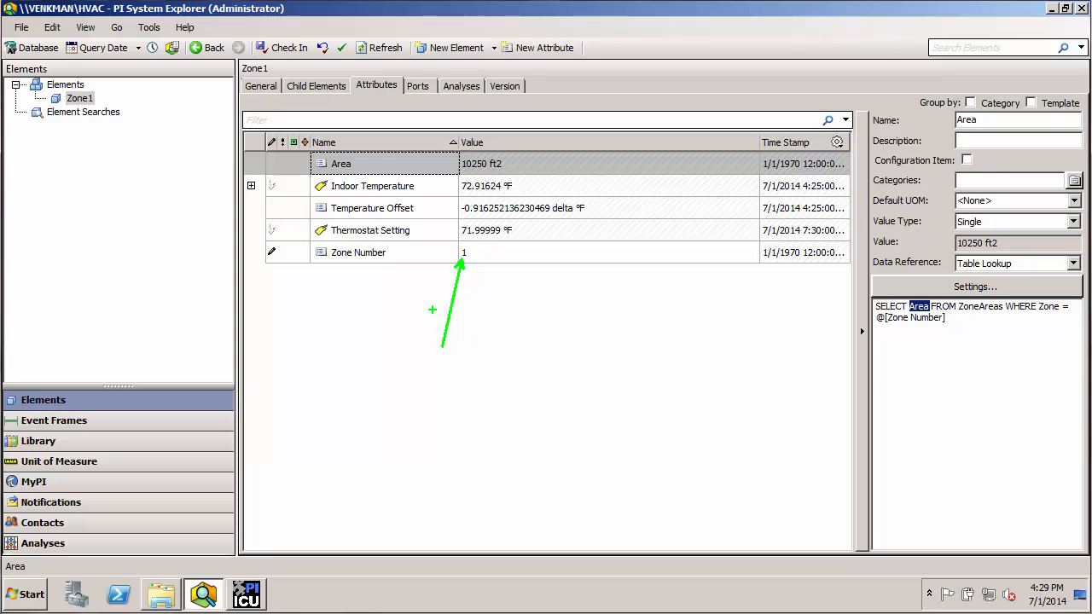
{"action": "left_click_drag", "start_coordinate": [104, 100], "coordinate": [172, 100]}
Step: Switch to the Excel workbook and compare the zone digits in the PI point names with the zone numbers in their descriptions
{"action": "mouse_move", "coordinate": [502, 233]}
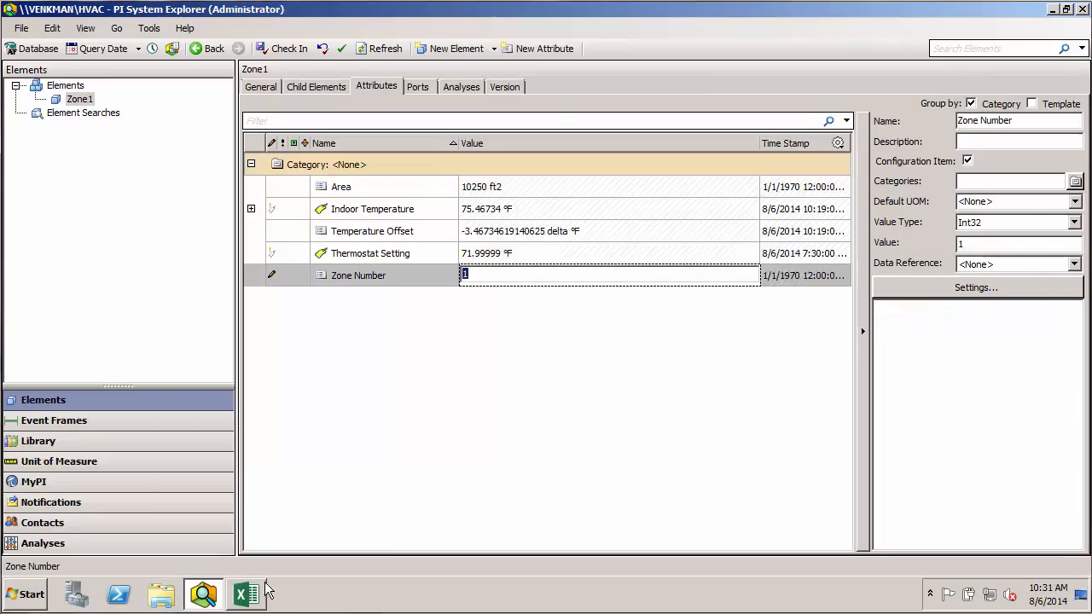
{"action": "left_click", "coordinate": [247, 594]}
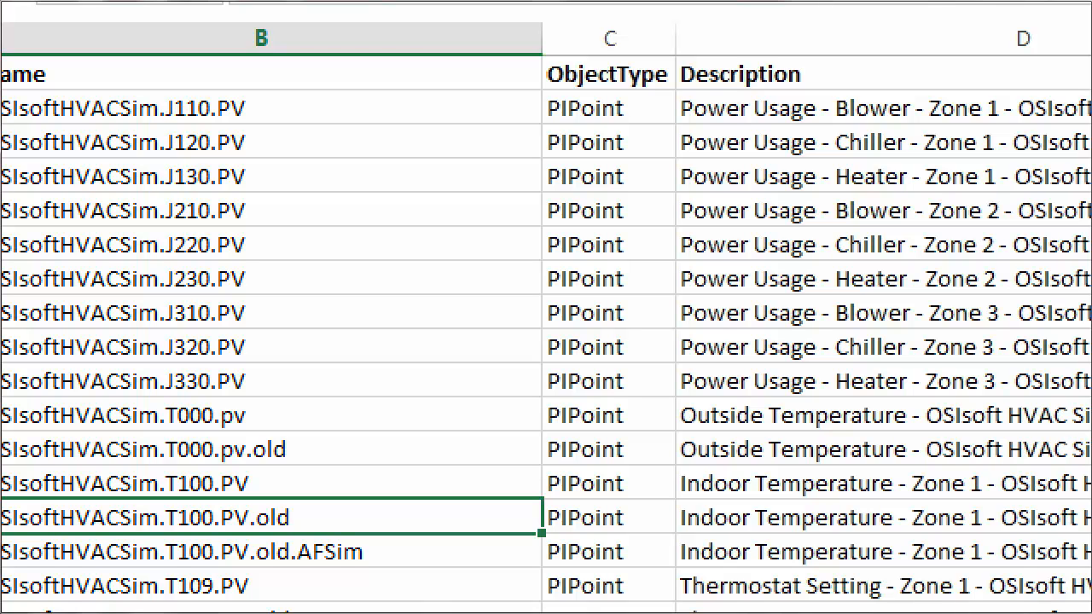
{"action": "mouse_move", "coordinate": [171, 136]}
{"action": "left_mouse_down"}
{"action": "mouse_move", "coordinate": [150, 368]}
{"action": "mouse_move", "coordinate": [192, 376]}
{"action": "mouse_move", "coordinate": [197, 150]}
{"action": "mouse_move", "coordinate": [189, 91]}
{"action": "mouse_move", "coordinate": [168, 85]}
{"action": "mouse_move", "coordinate": [161, 97]}
{"action": "left_mouse_up"}
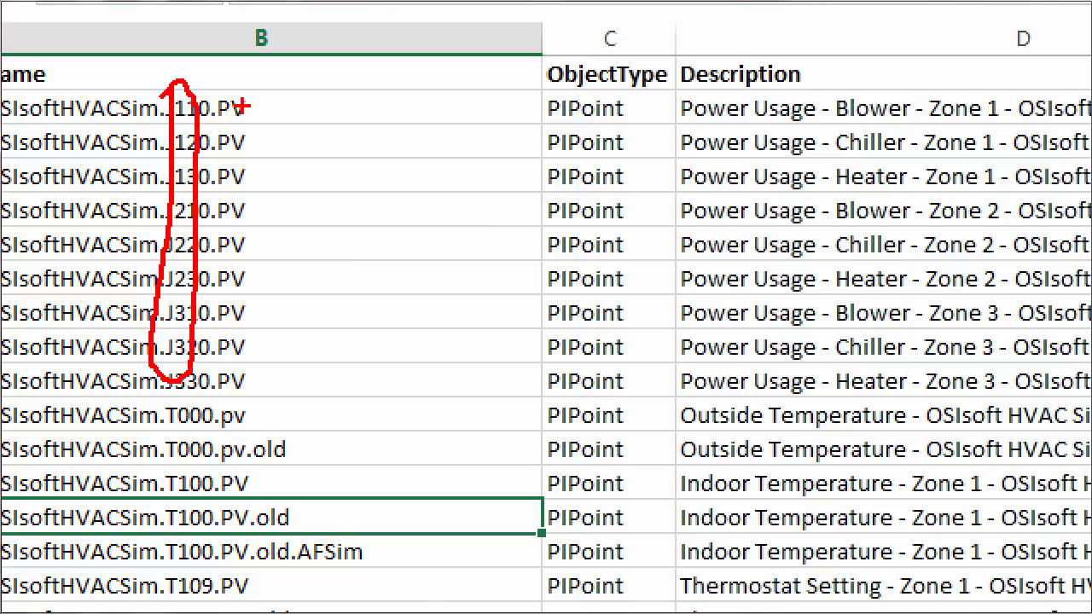
{"action": "mouse_move", "coordinate": [970, 84]}
{"action": "left_mouse_down"}
{"action": "mouse_move", "coordinate": [973, 315]}
{"action": "mouse_move", "coordinate": [1005, 103]}
{"action": "mouse_move", "coordinate": [973, 84]}
{"action": "left_mouse_up"}
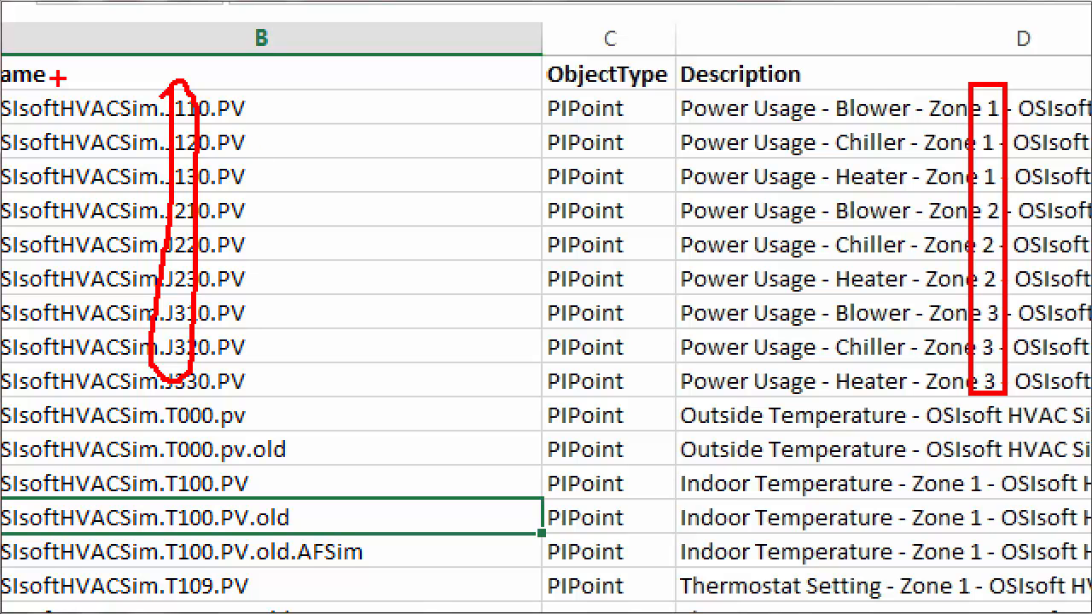
{"action": "left_click_drag", "start_coordinate": [41, 84], "coordinate": [276, 393]}
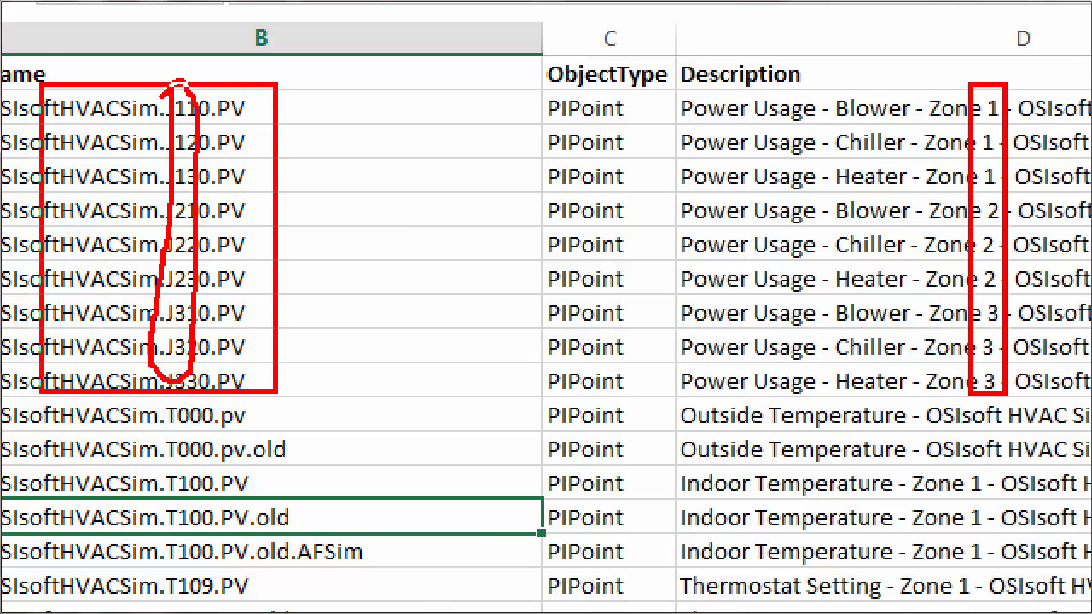
{"action": "key", "text": "Escape"}
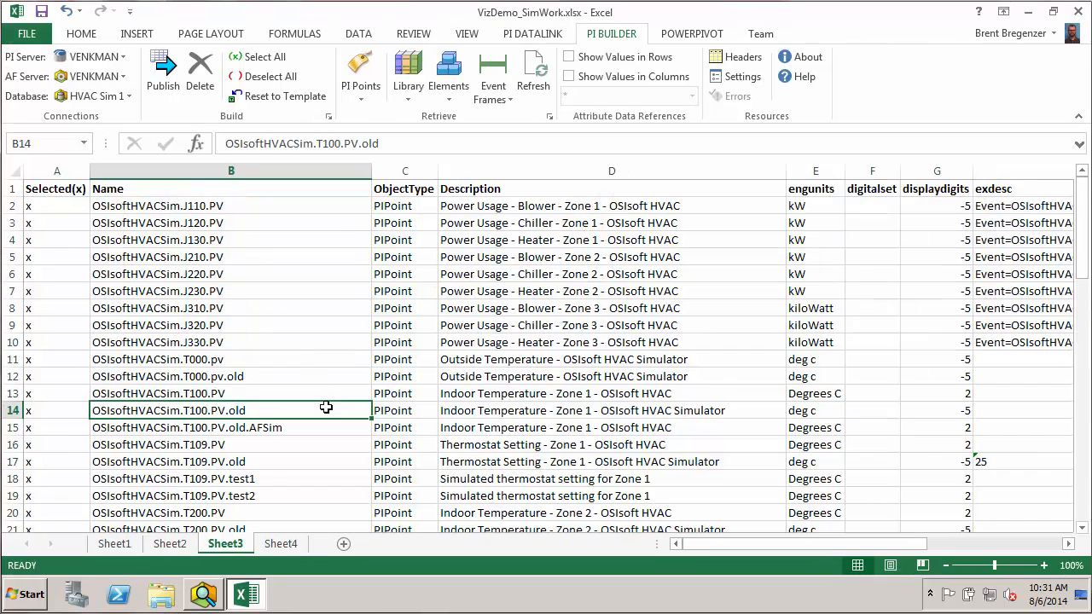
Step: Switch to PI System Explorer and open the HVAC Prod database
{"action": "left_click", "coordinate": [204, 595]}
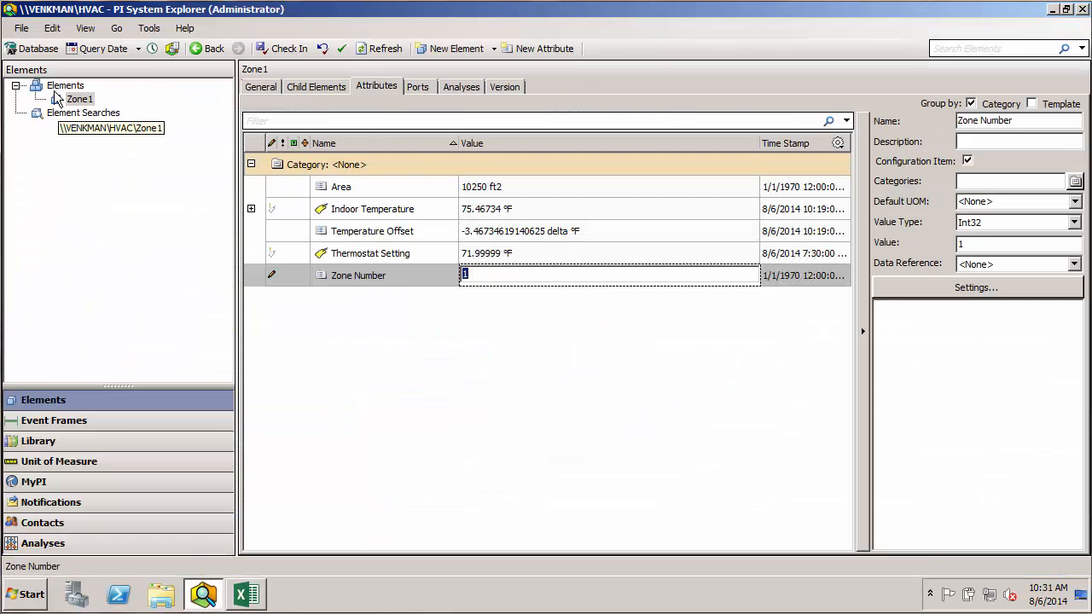
{"action": "left_click", "coordinate": [32, 48]}
{"action": "double_click", "coordinate": [401, 356]}
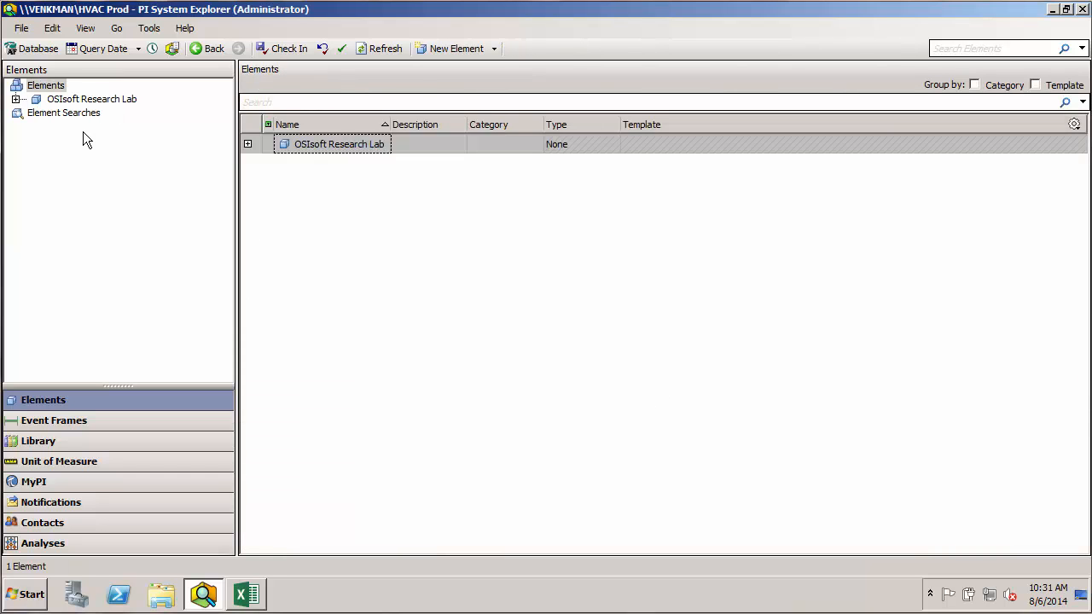
Step: Open blower BLR-01 under OSIsoft Research Lab's Zone1 and examine the zone digit in its Vibration Frequency PI point reference
{"action": "left_click", "coordinate": [15, 99]}
{"action": "left_click", "coordinate": [35, 113]}
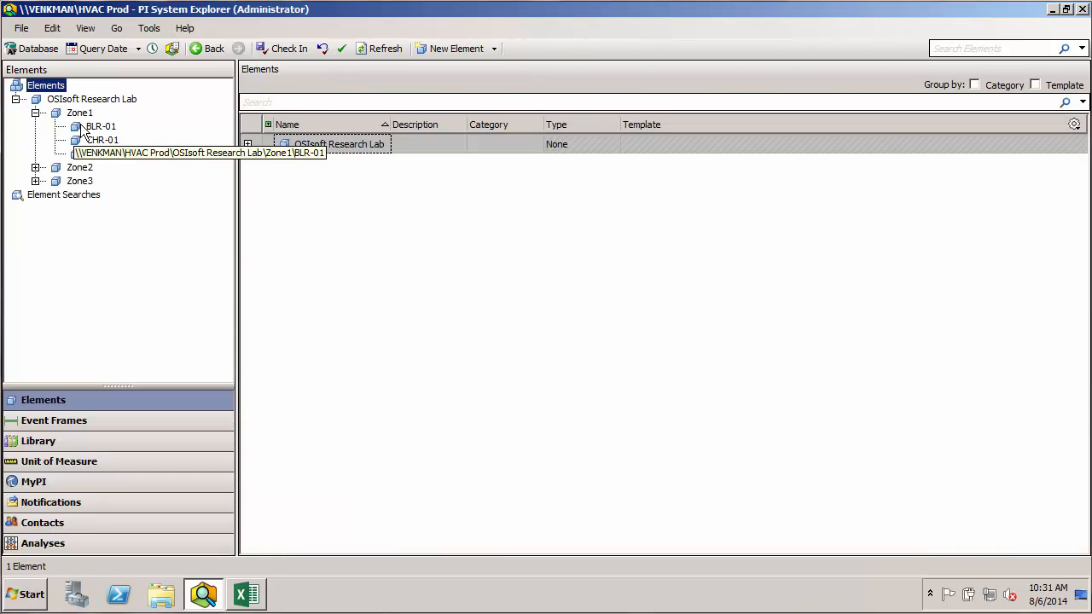
{"action": "left_click", "coordinate": [82, 126]}
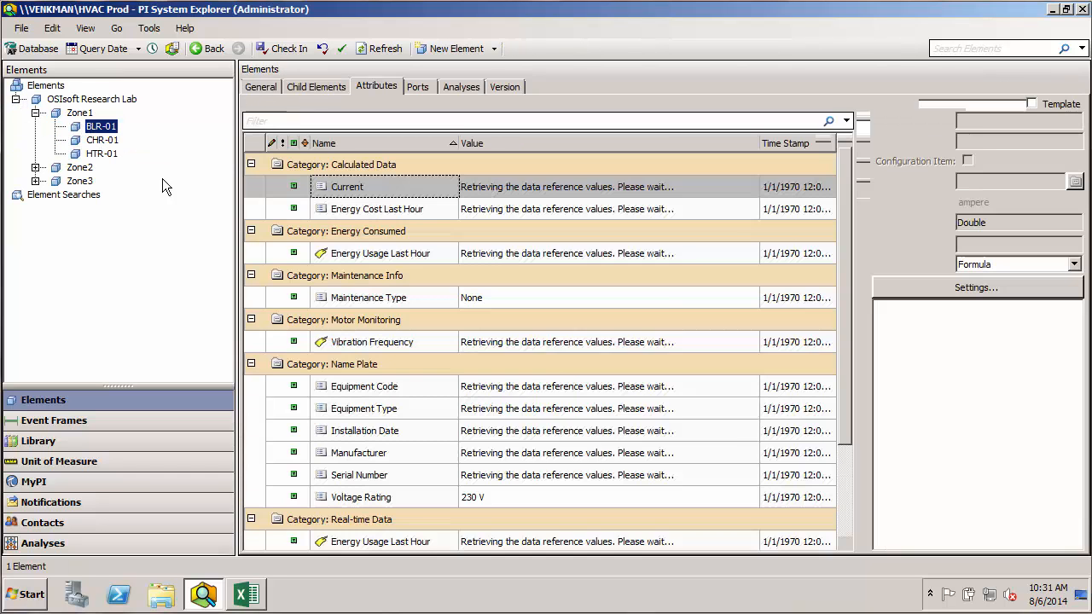
{"action": "left_click", "coordinate": [378, 342]}
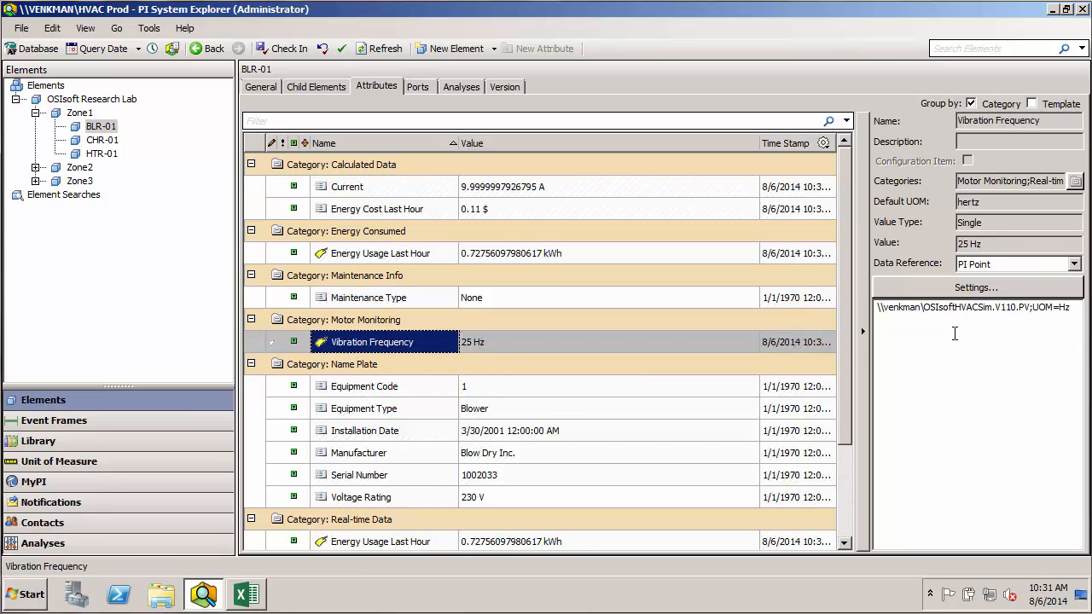
{"action": "left_click_drag", "start_coordinate": [1001, 312], "coordinate": [1008, 311]}
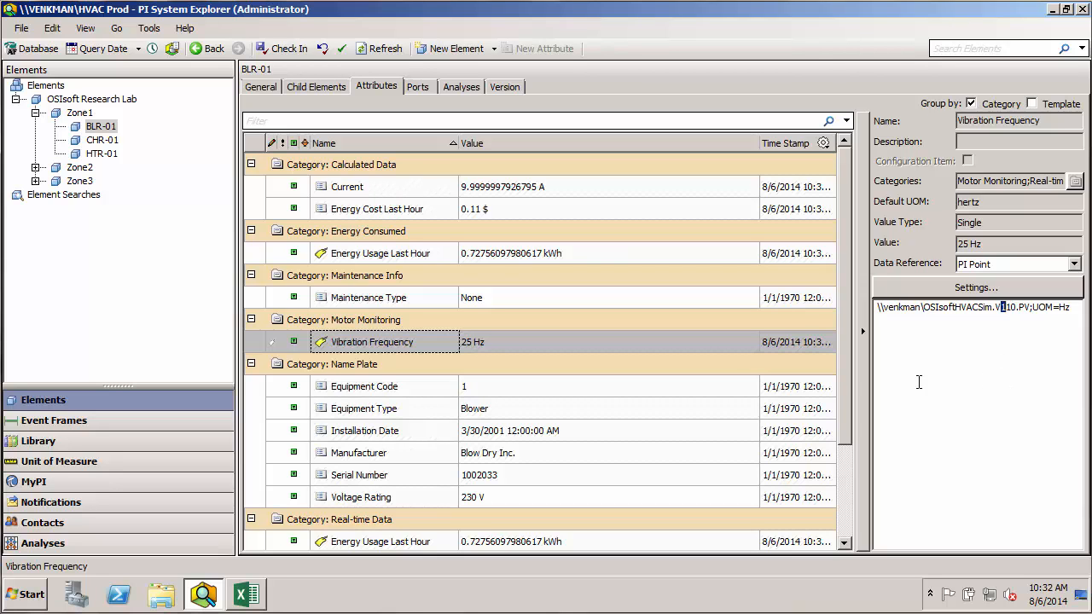
Step: Open the Blower Template's attribute templates in the Library and examine the Zone Number substitution in Vibration Frequency's PI Point configuration
{"action": "left_click", "coordinate": [63, 444]}
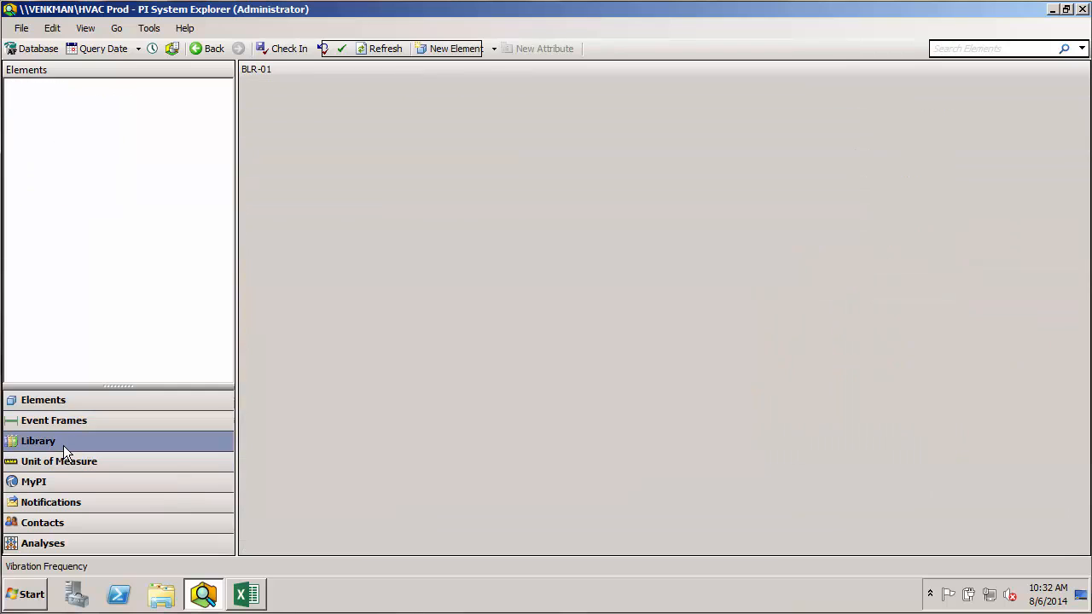
{"action": "left_click", "coordinate": [35, 194]}
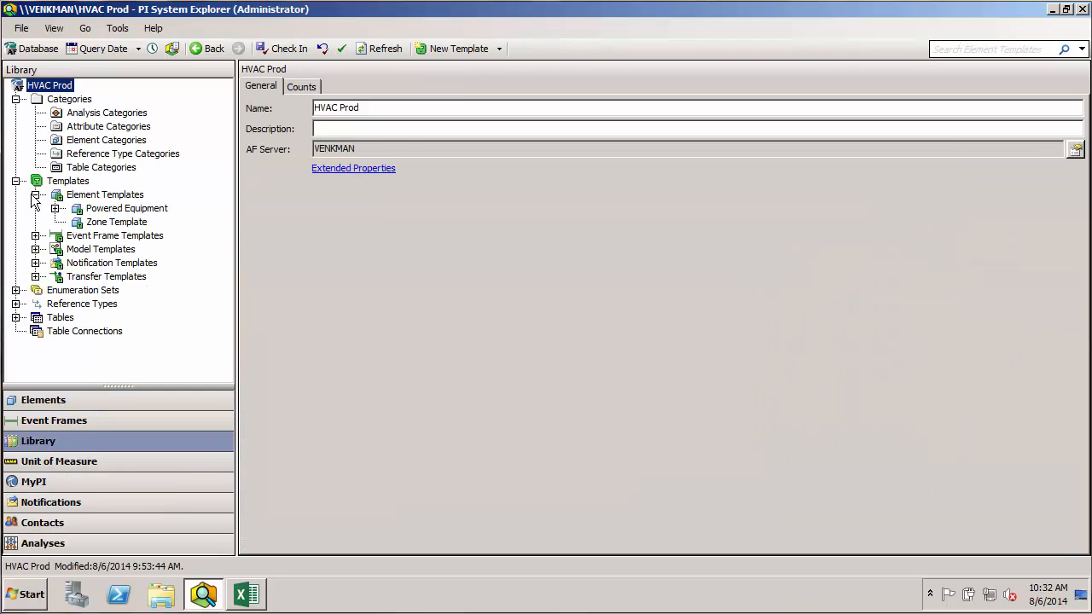
{"action": "left_click", "coordinate": [55, 208]}
{"action": "left_click", "coordinate": [120, 223]}
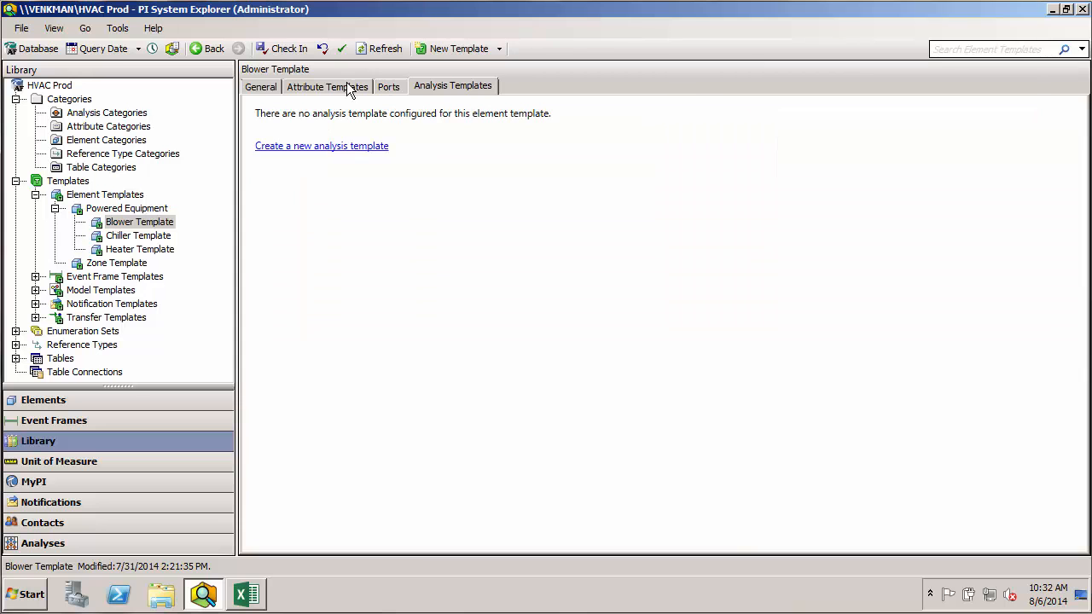
{"action": "left_click", "coordinate": [341, 89]}
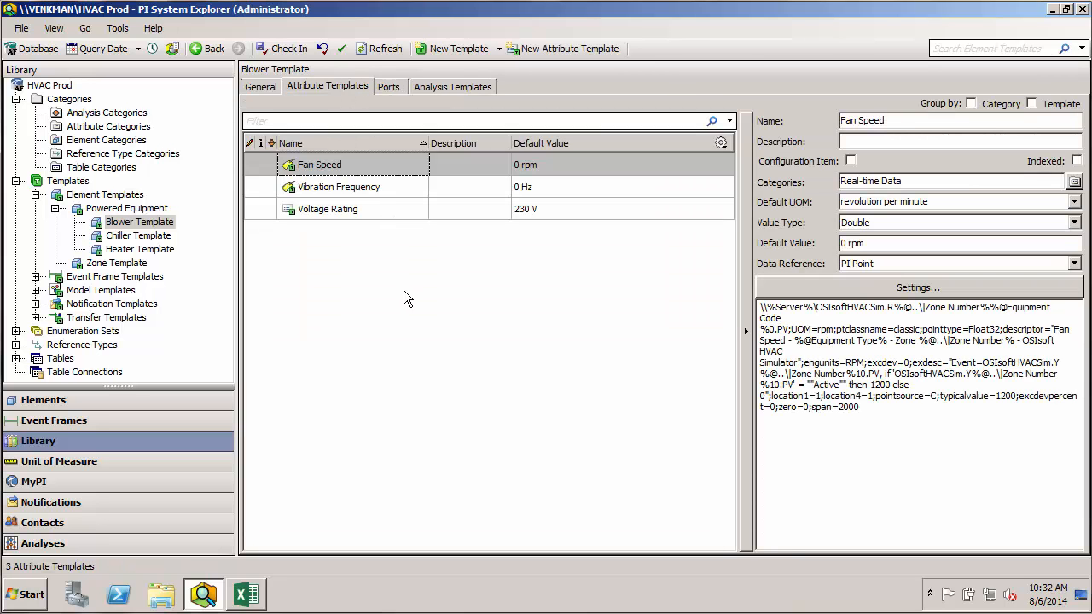
{"action": "left_click", "coordinate": [375, 191]}
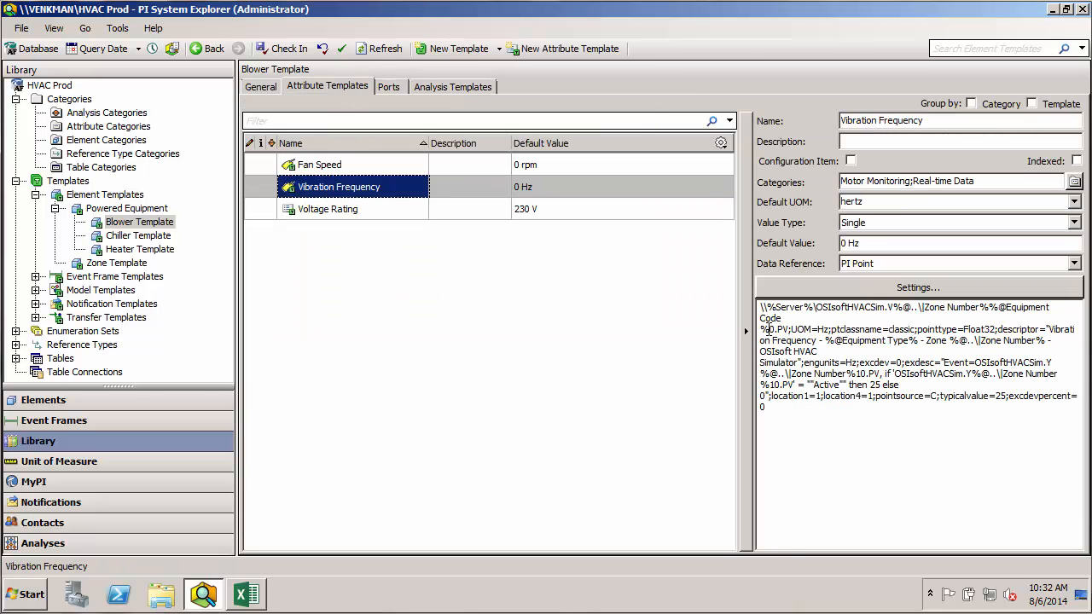
{"action": "mouse_move", "coordinate": [884, 330]}
{"action": "left_click_drag", "start_coordinate": [893, 307], "coordinate": [987, 309]}
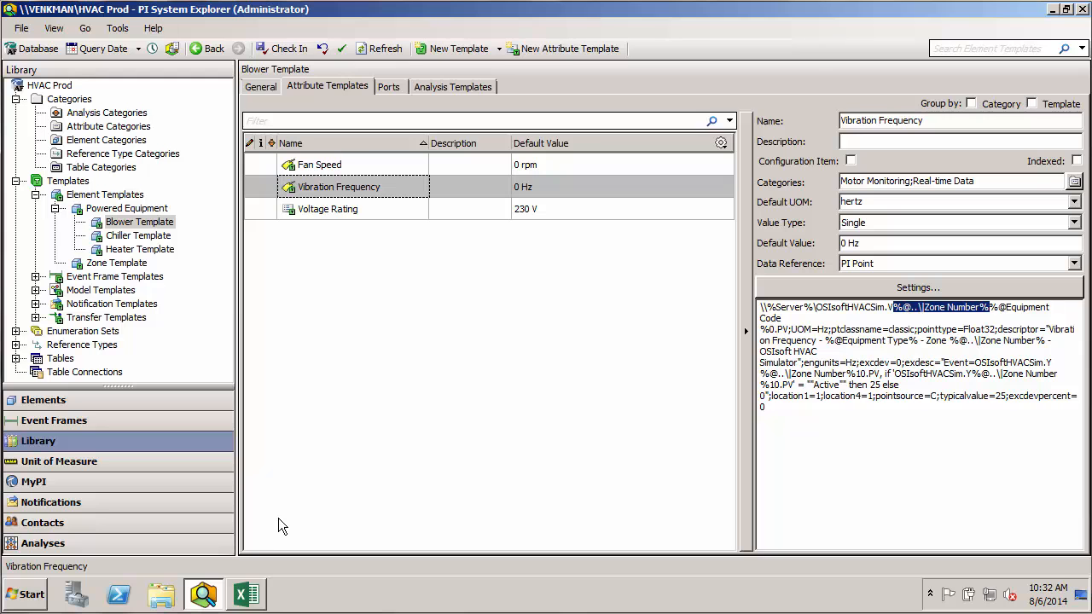
Step: Switch back to the HVAC database and open the Zone1 element's attributes
{"action": "left_click", "coordinate": [32, 48]}
{"action": "left_click", "coordinate": [398, 341]}
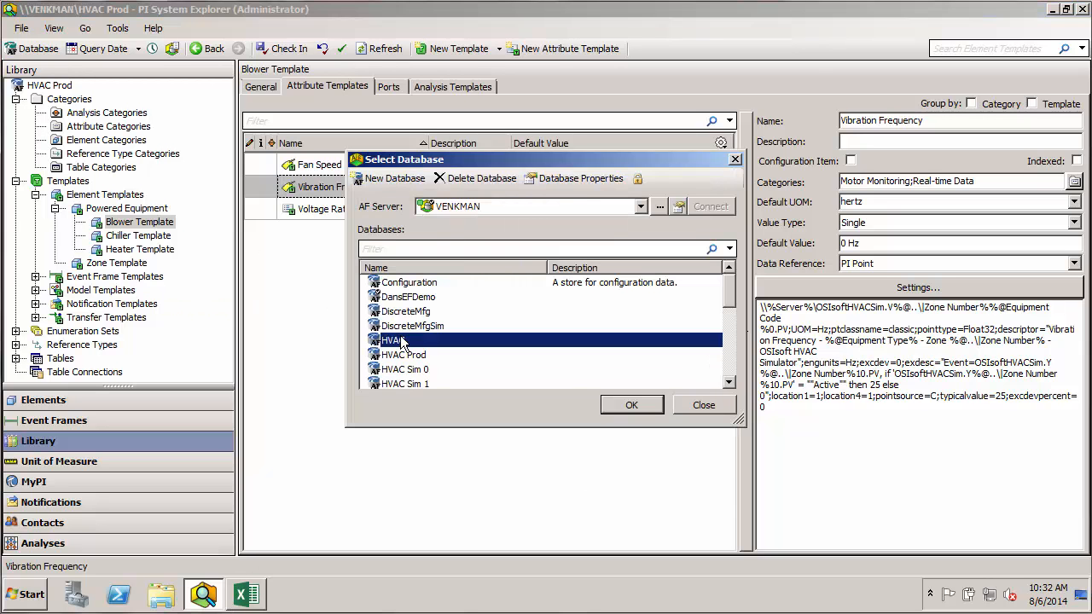
{"action": "left_click", "coordinate": [639, 406]}
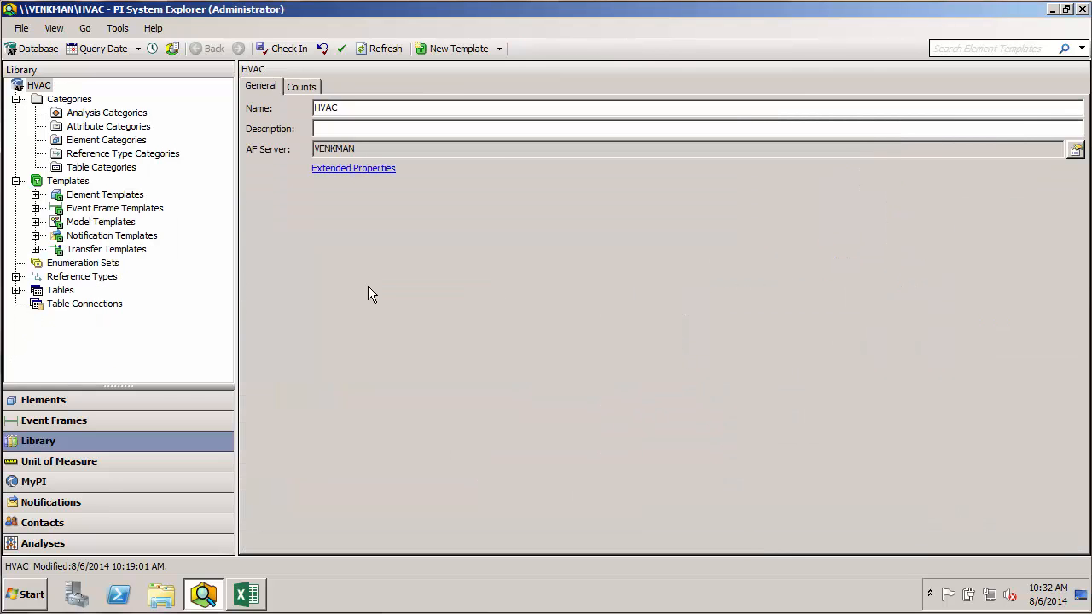
{"action": "left_click", "coordinate": [74, 399]}
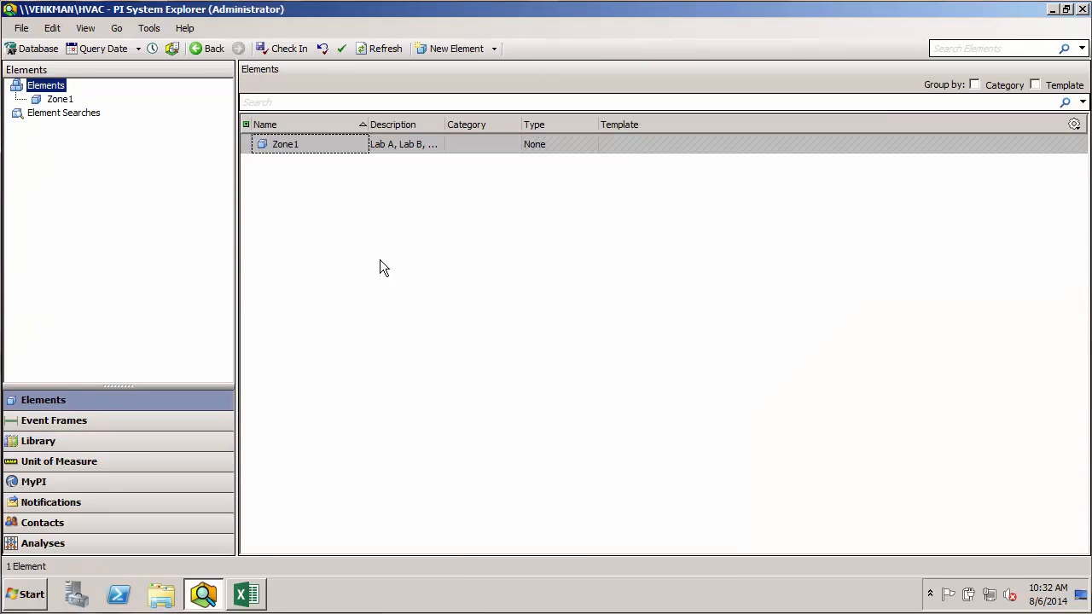
{"action": "left_click", "coordinate": [61, 100]}
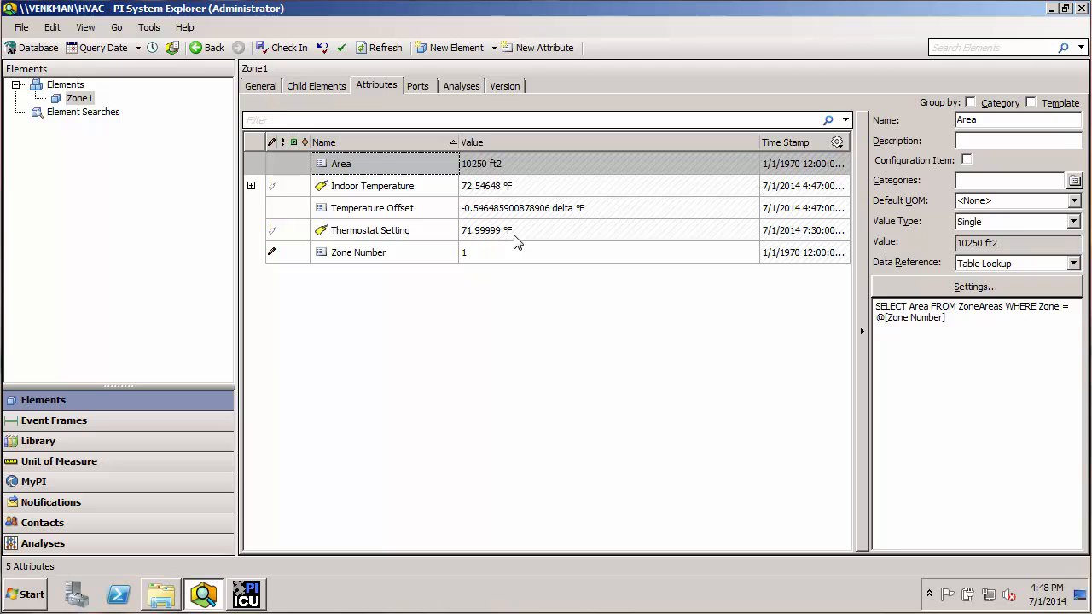
Step: Add a new attribute named StringBuilder to Zone1
{"action": "right_click", "coordinate": [507, 314]}
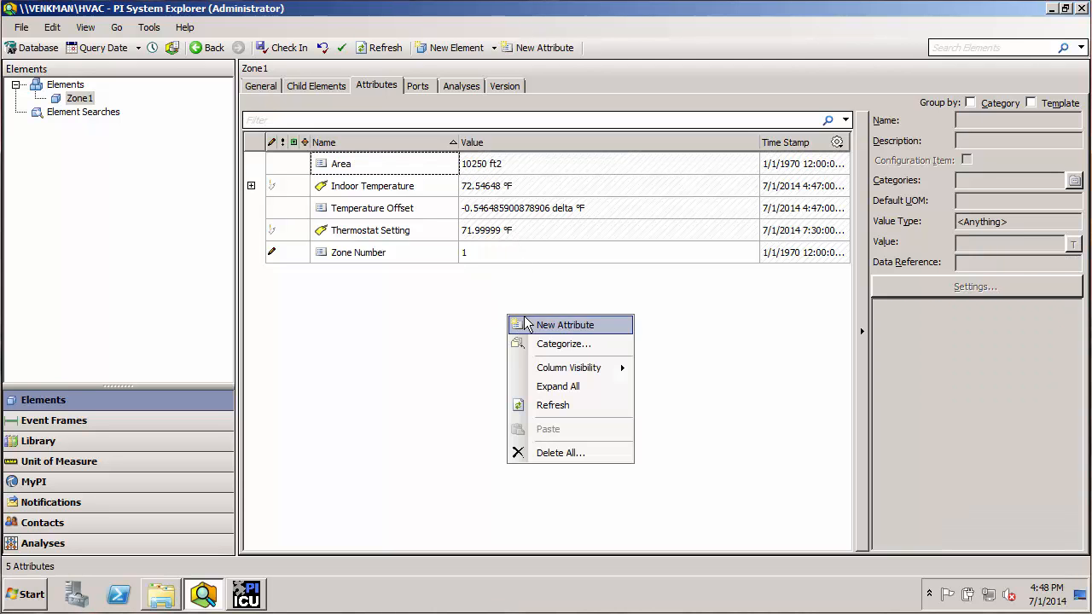
{"action": "left_click", "coordinate": [562, 329]}
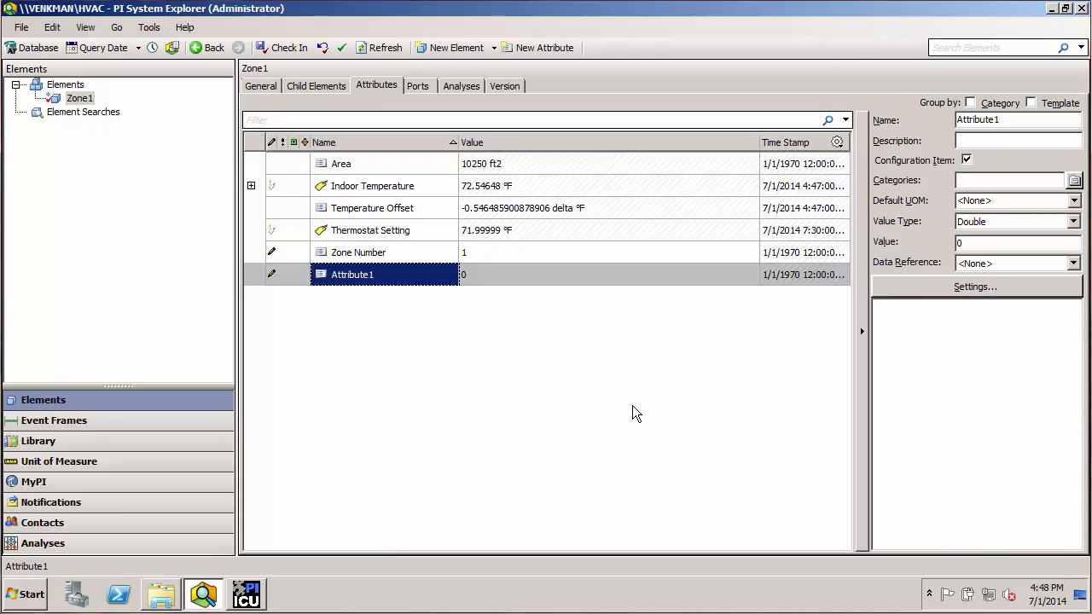
{"action": "left_click_drag", "start_coordinate": [1008, 120], "coordinate": [928, 130]}
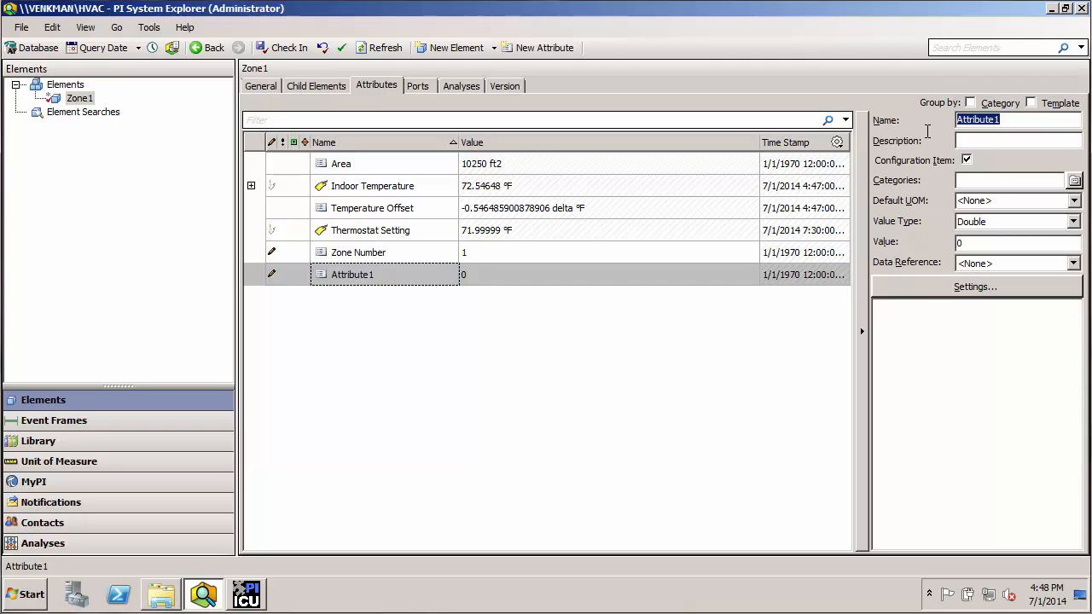
{"action": "type", "text": "StringBuilder"}
Step: Set the StringBuilder attribute's data reference to String Builder and open its settings
{"action": "left_click", "coordinate": [1074, 262]}
{"action": "left_click", "coordinate": [1042, 322]}
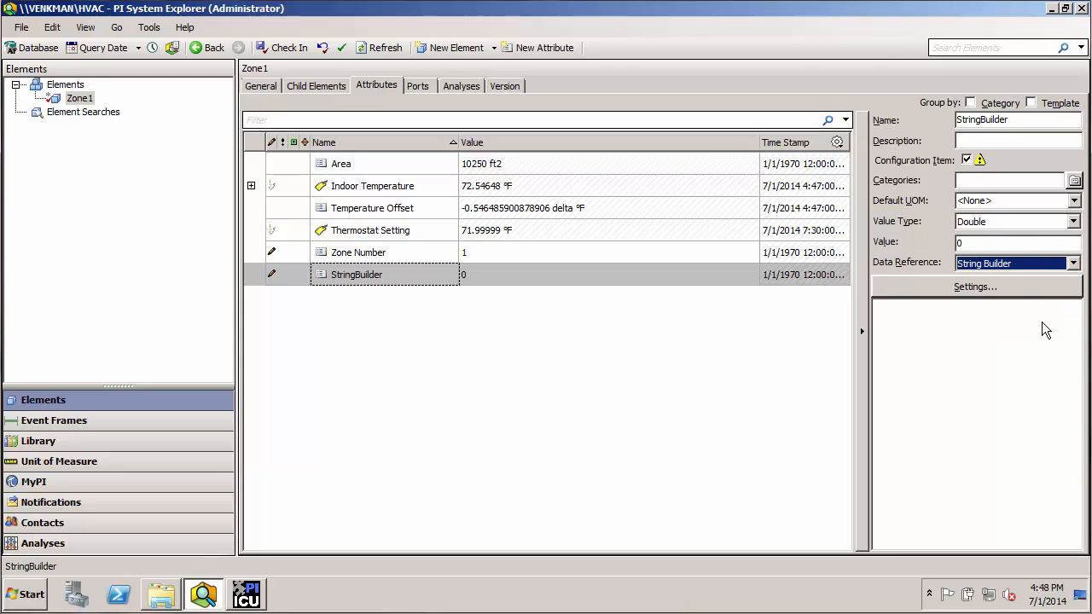
{"action": "left_click", "coordinate": [968, 288]}
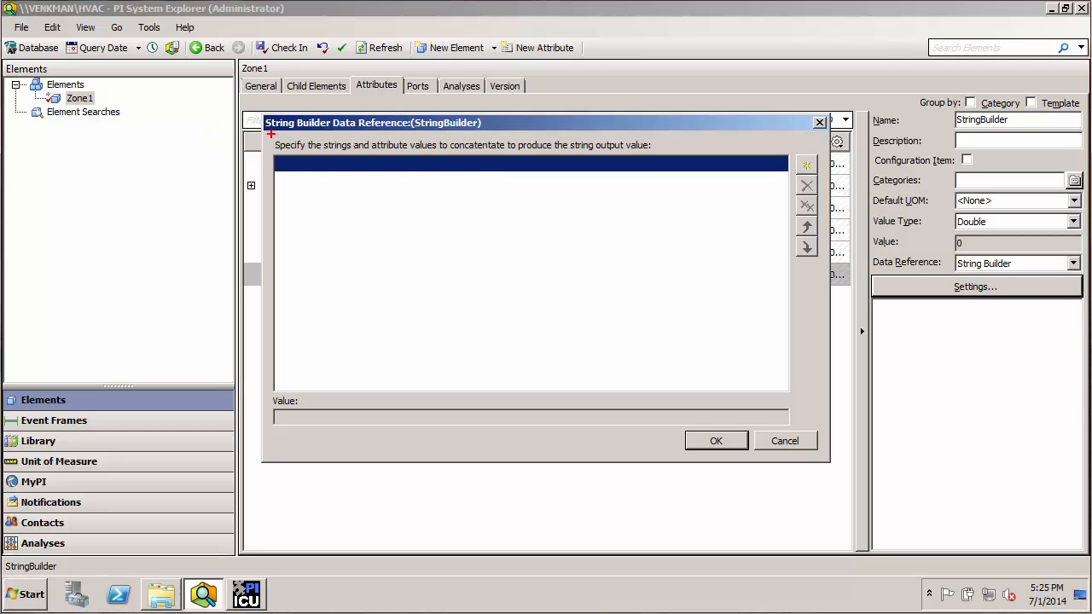
{"action": "mouse_move", "coordinate": [271, 134]}
{"action": "left_mouse_down"}
{"action": "mouse_move", "coordinate": [339, 154]}
{"action": "mouse_move", "coordinate": [608, 172]}
{"action": "mouse_move", "coordinate": [659, 163]}
{"action": "left_mouse_up"}
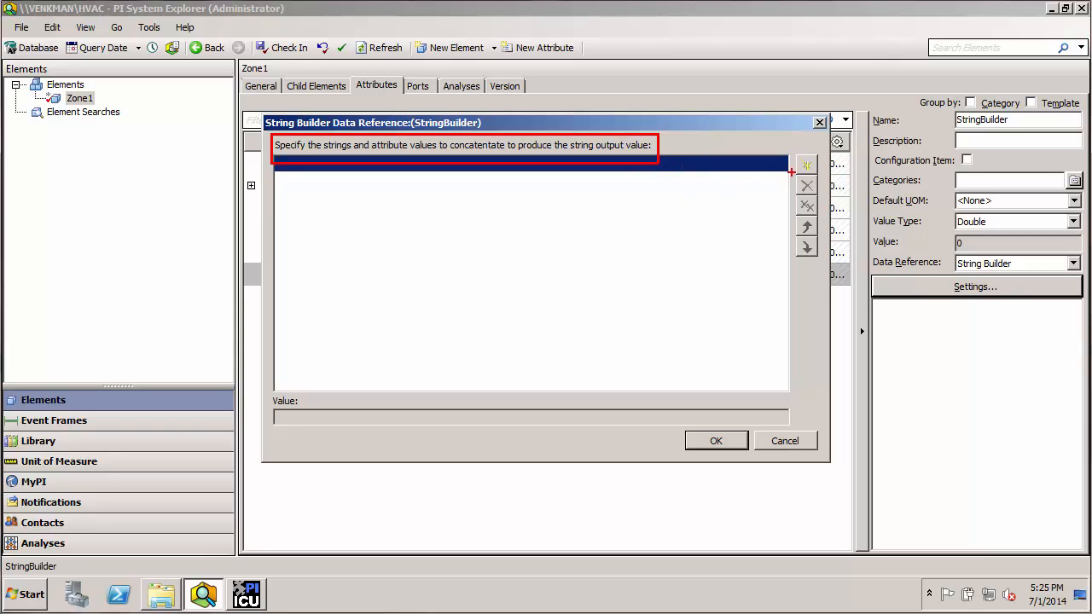
{"action": "left_click_drag", "start_coordinate": [816, 162], "coordinate": [887, 114]}
{"action": "left_click_drag", "start_coordinate": [473, 179], "coordinate": [602, 179]}
{"action": "left_click_drag", "start_coordinate": [490, 205], "coordinate": [611, 206]}
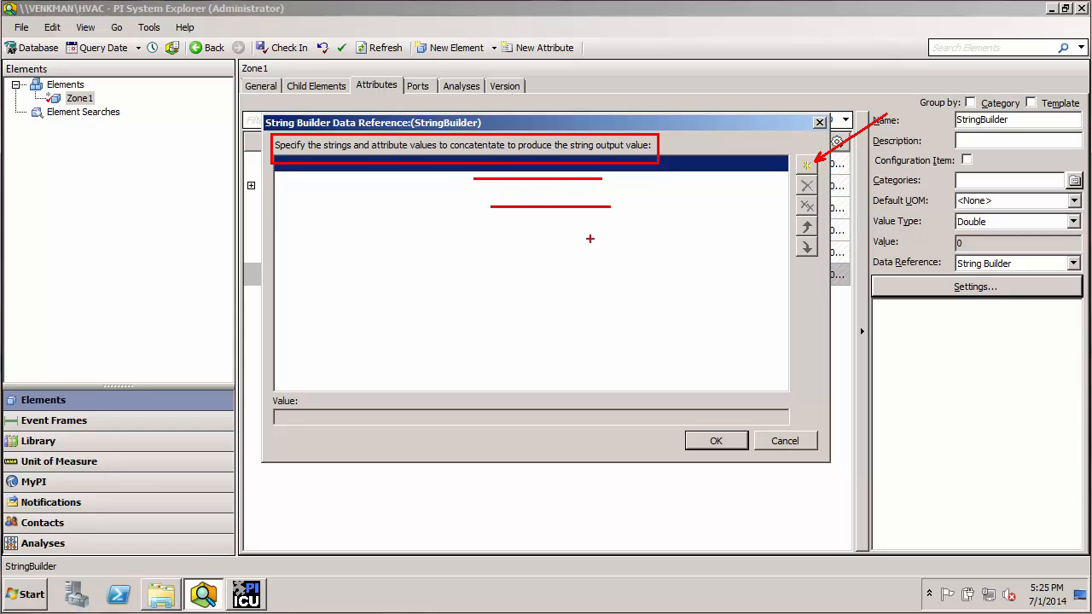
{"action": "left_click_drag", "start_coordinate": [503, 234], "coordinate": [629, 236]}
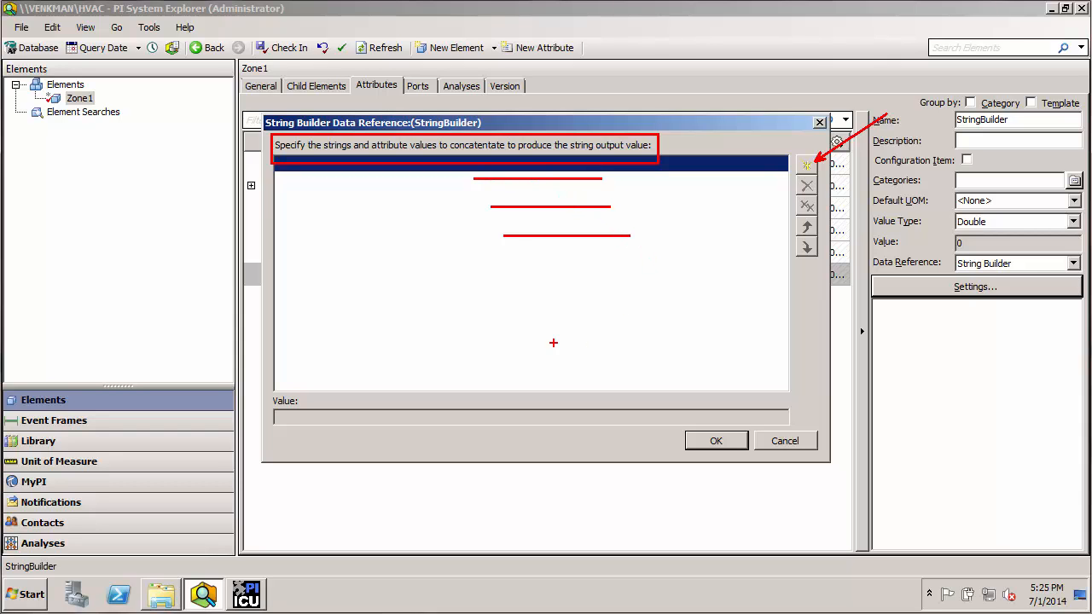
Step: Add the "Sample" literal as the first string operation of the StringBuilder data reference
{"action": "key", "text": "Escape"}
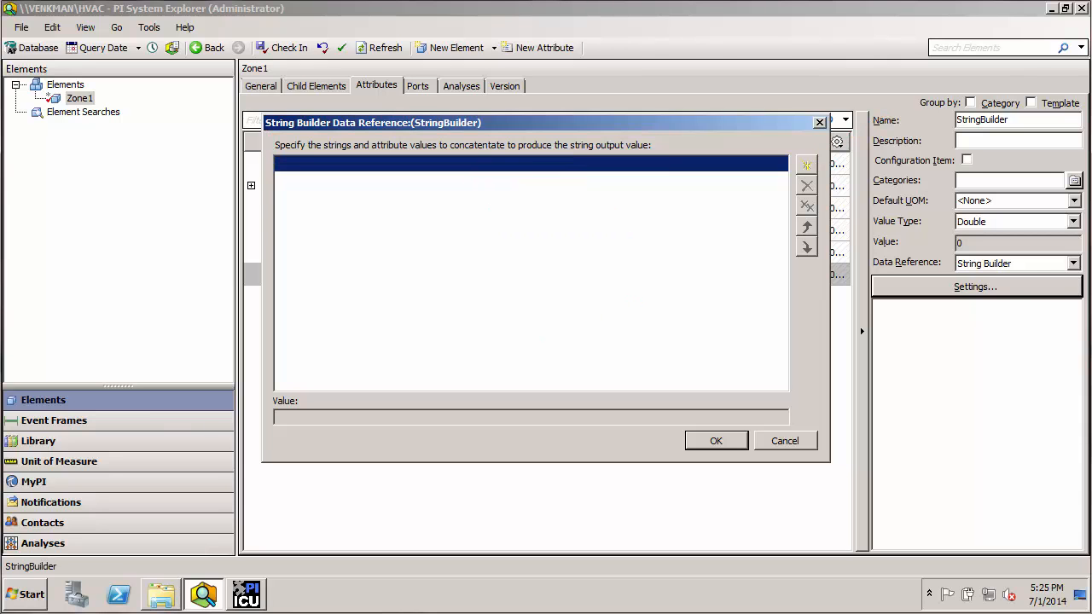
{"action": "left_click", "coordinate": [807, 165]}
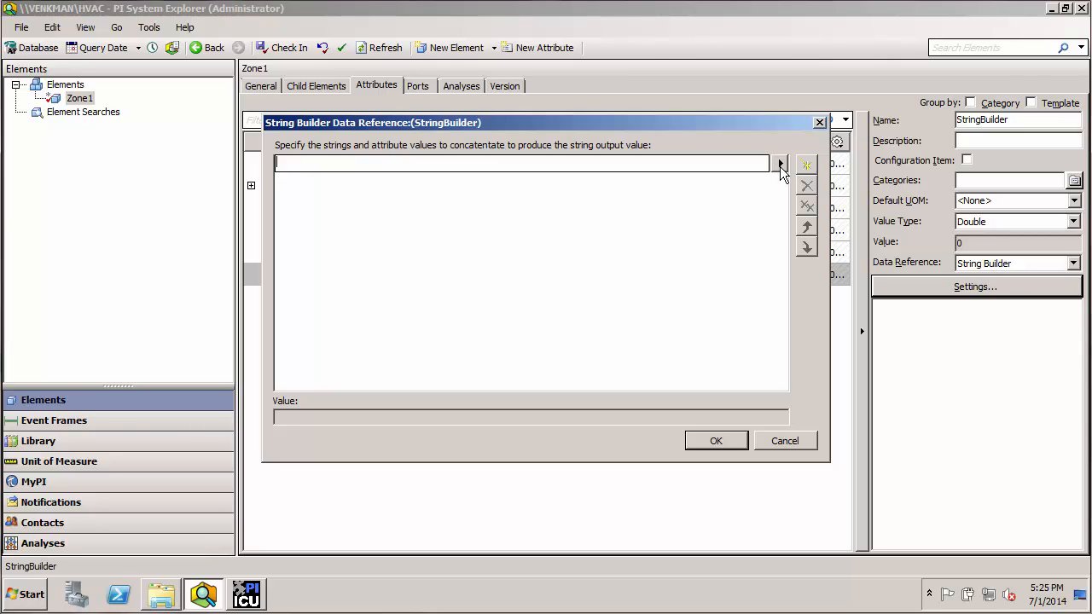
{"action": "left_click", "coordinate": [780, 164]}
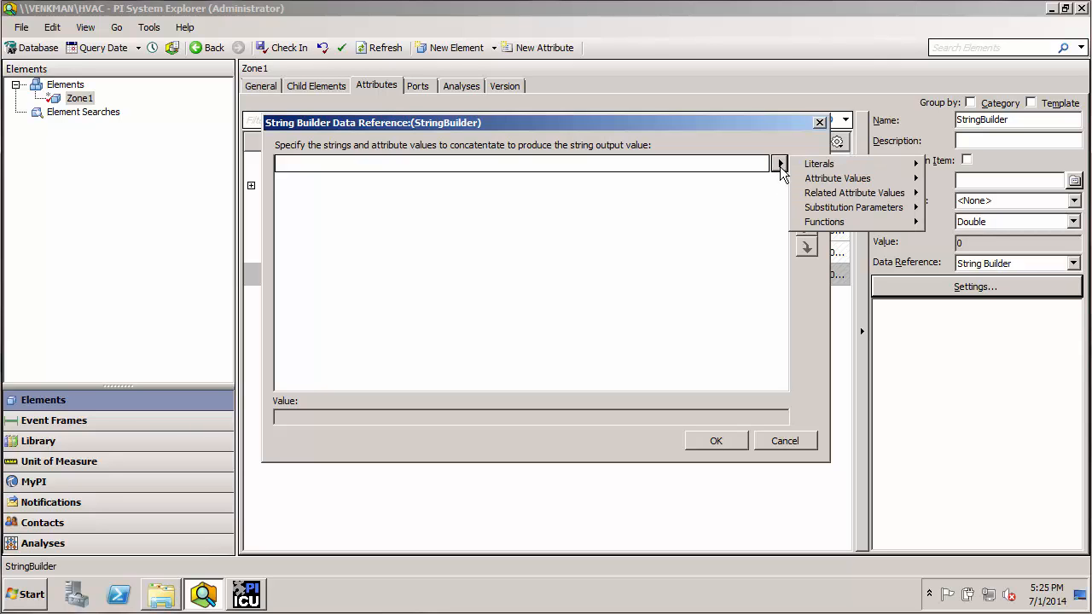
{"action": "mouse_move", "coordinate": [827, 171]}
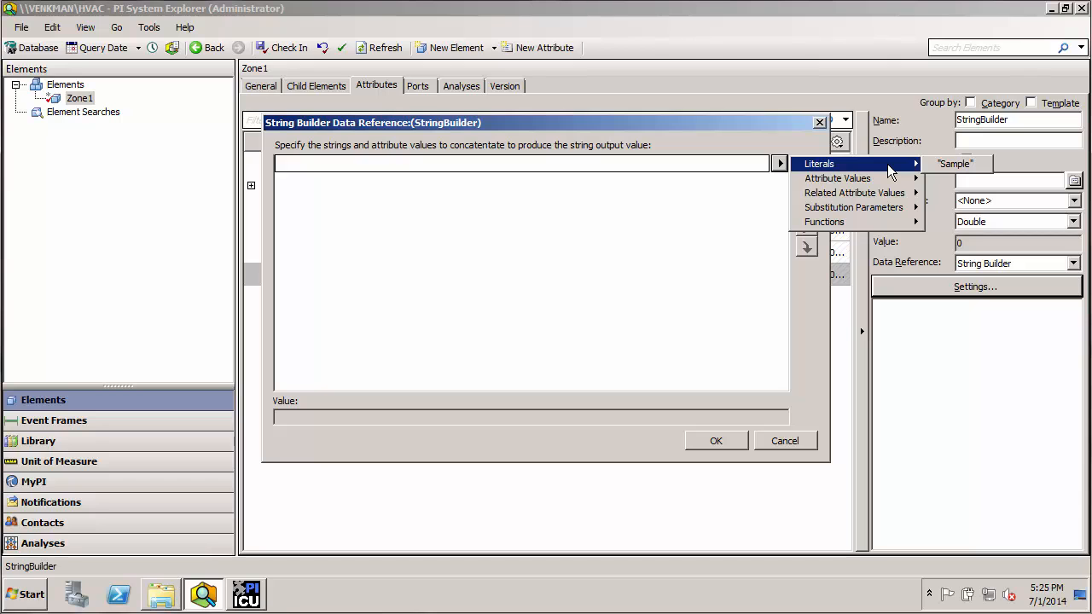
{"action": "left_click", "coordinate": [942, 164]}
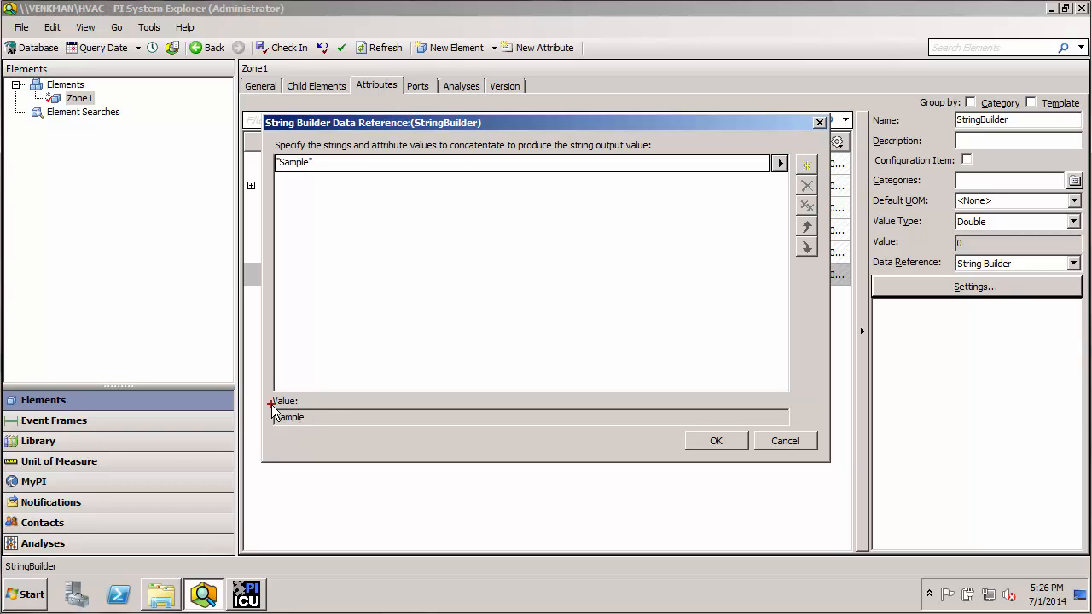
{"action": "left_click_drag", "start_coordinate": [262, 386], "coordinate": [316, 434]}
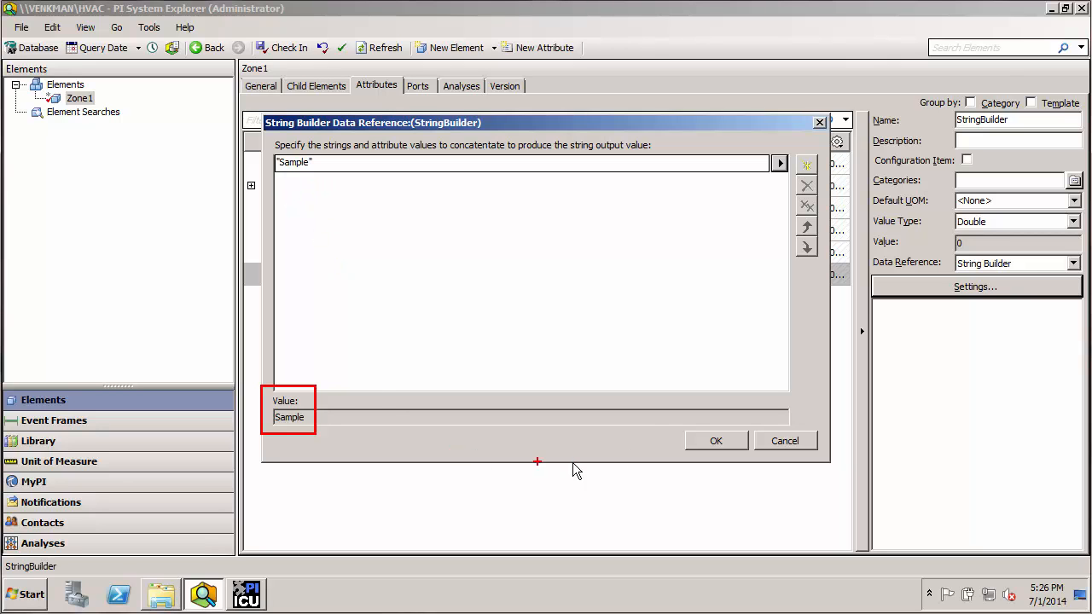
{"action": "key", "text": "Escape"}
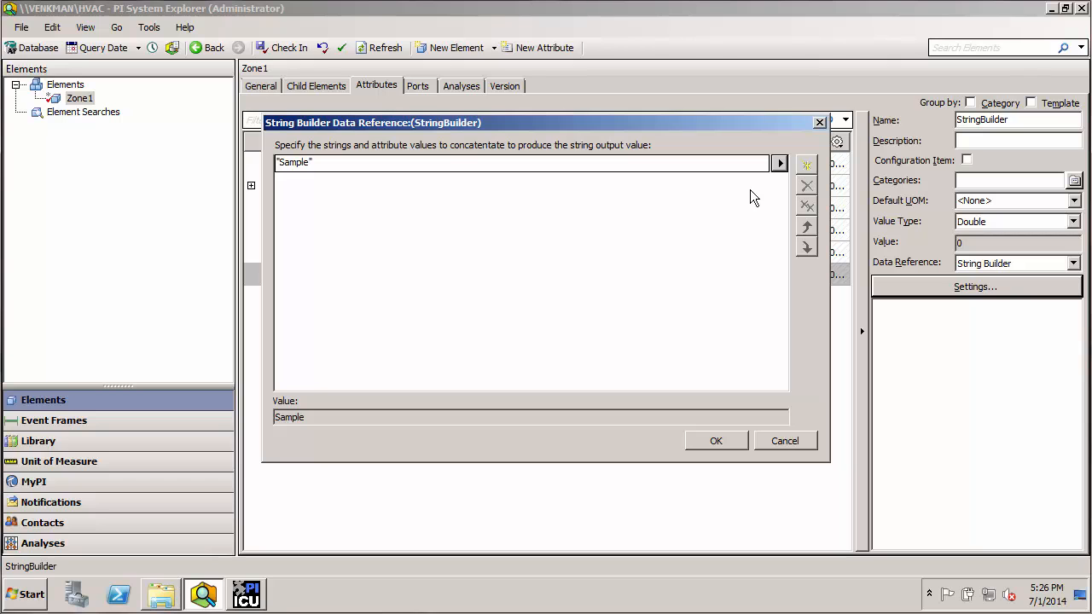
Step: Append a literal containing a single space, followed by a Left(string, length) function as the third string operation
{"action": "left_click", "coordinate": [807, 170]}
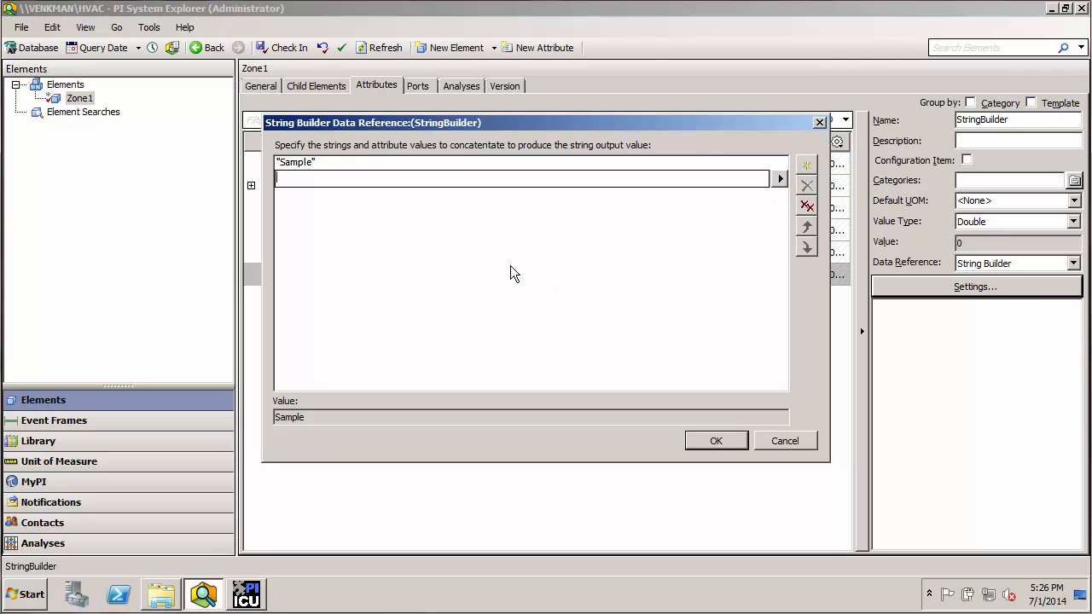
{"action": "type", "text": "\""}
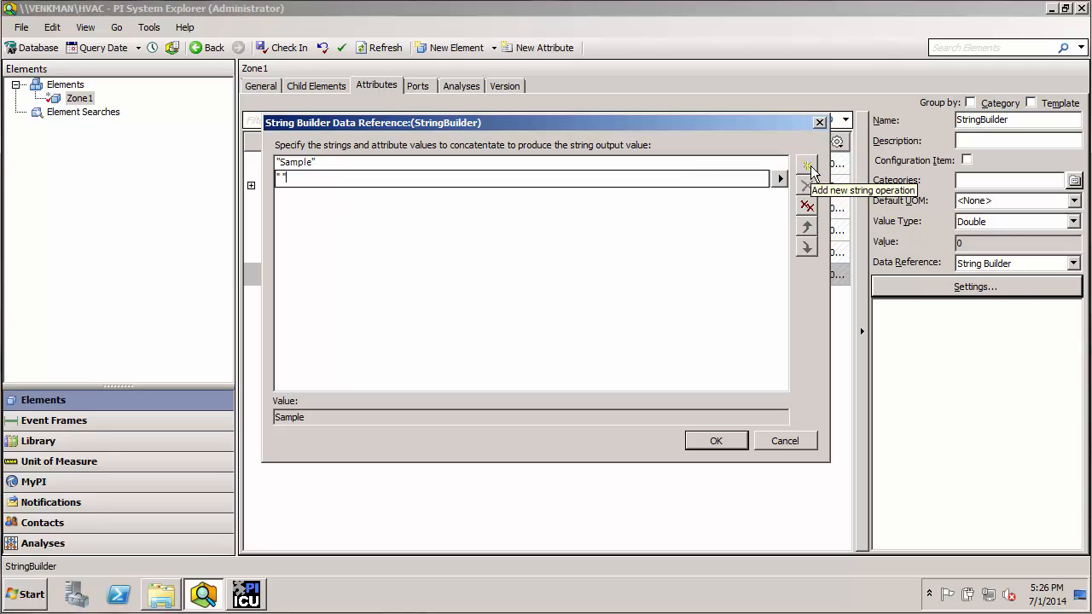
{"action": "left_click", "coordinate": [809, 168]}
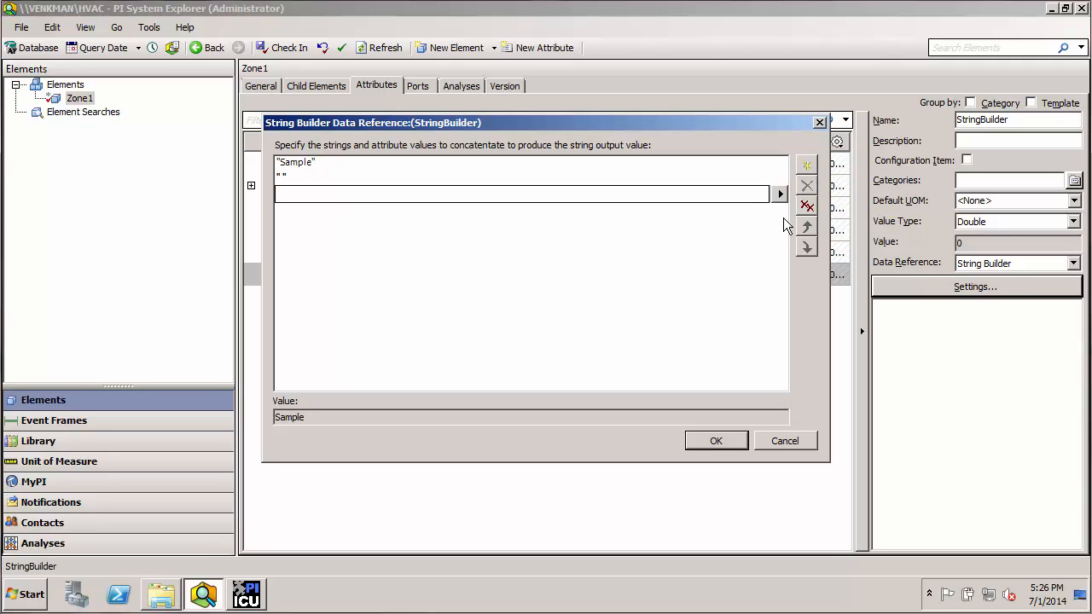
{"action": "left_click", "coordinate": [779, 195]}
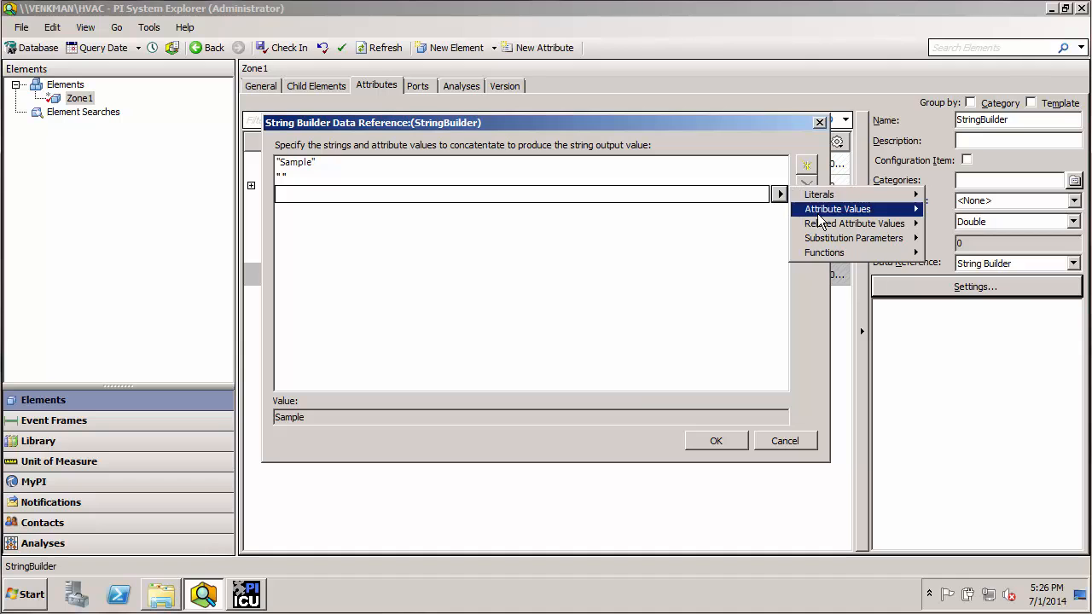
{"action": "mouse_move", "coordinate": [821, 253]}
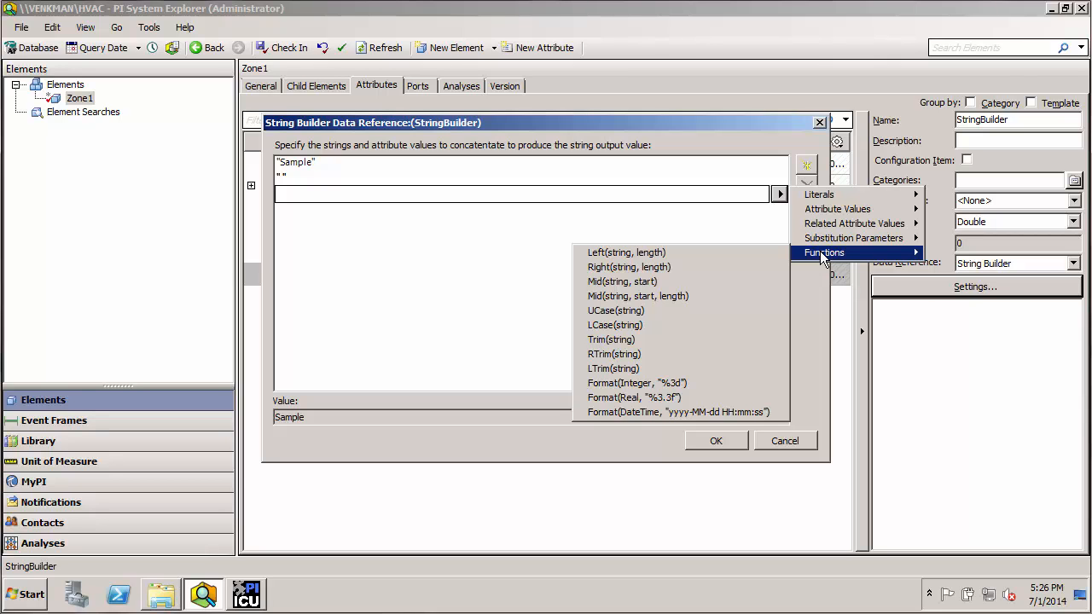
{"action": "left_click", "coordinate": [654, 253]}
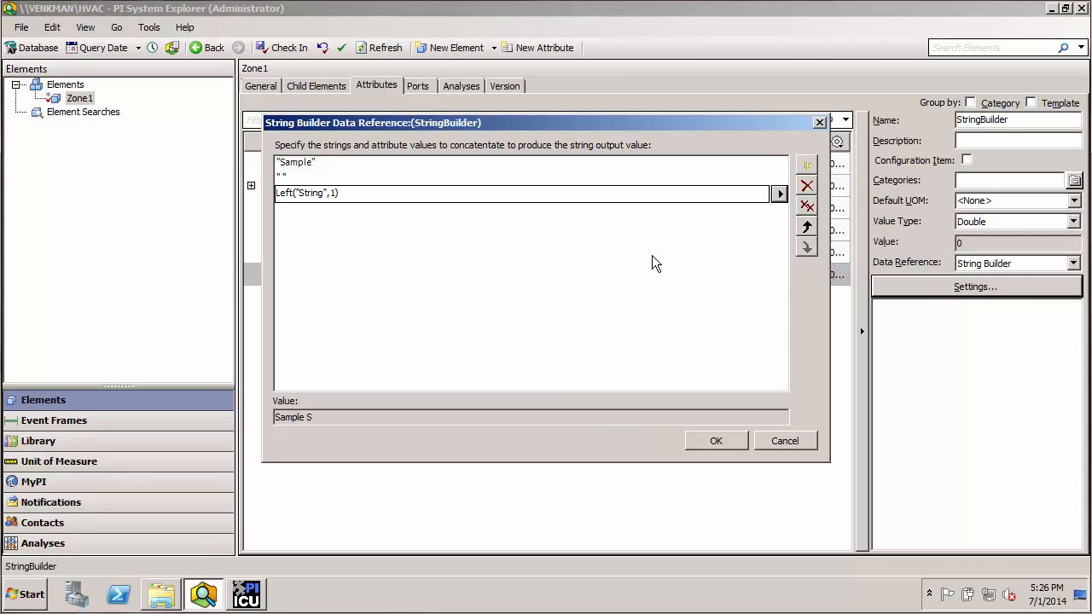
Step: Set the Left function's string to "OSIsoft" and its length to 3, and check the resulting output value
{"action": "left_click", "coordinate": [303, 193]}
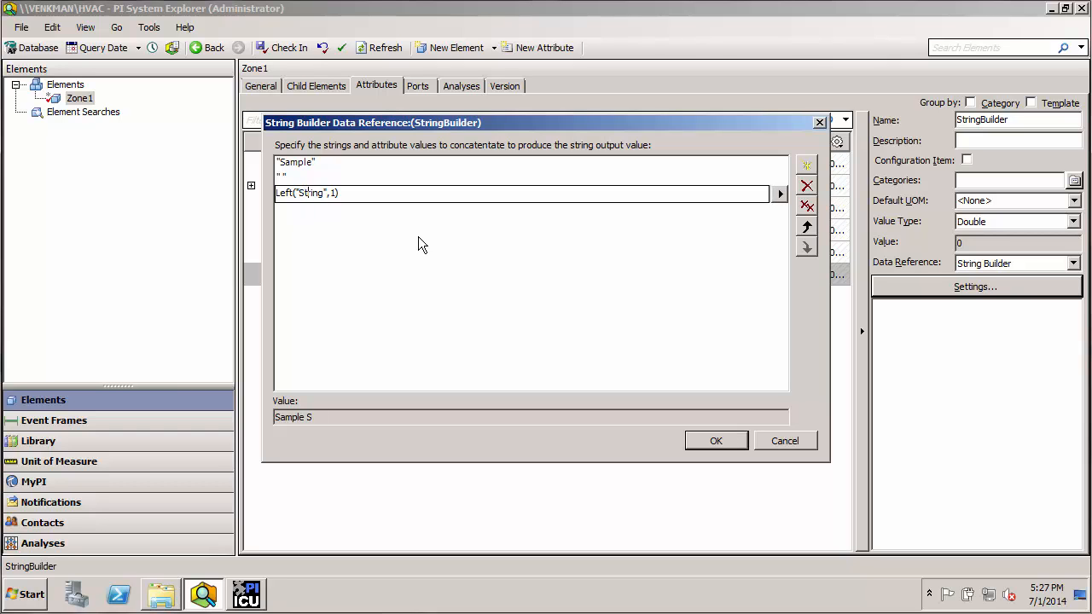
{"action": "key", "text": "shift+Right"}
{"action": "key", "text": "shift+Right"}
{"action": "key", "text": "shift+Right"}
{"action": "key", "text": "shift+Right"}
{"action": "key", "text": "shift+Right"}
{"action": "key", "text": "shift+Right"}
{"action": "type", "text": "OSIsoft"}
{"action": "key", "text": "BackSpace"}
{"action": "type", "text": "3"}
{"action": "left_click", "coordinate": [357, 331]}
{"action": "left_click_drag", "start_coordinate": [323, 418], "coordinate": [276, 423]}
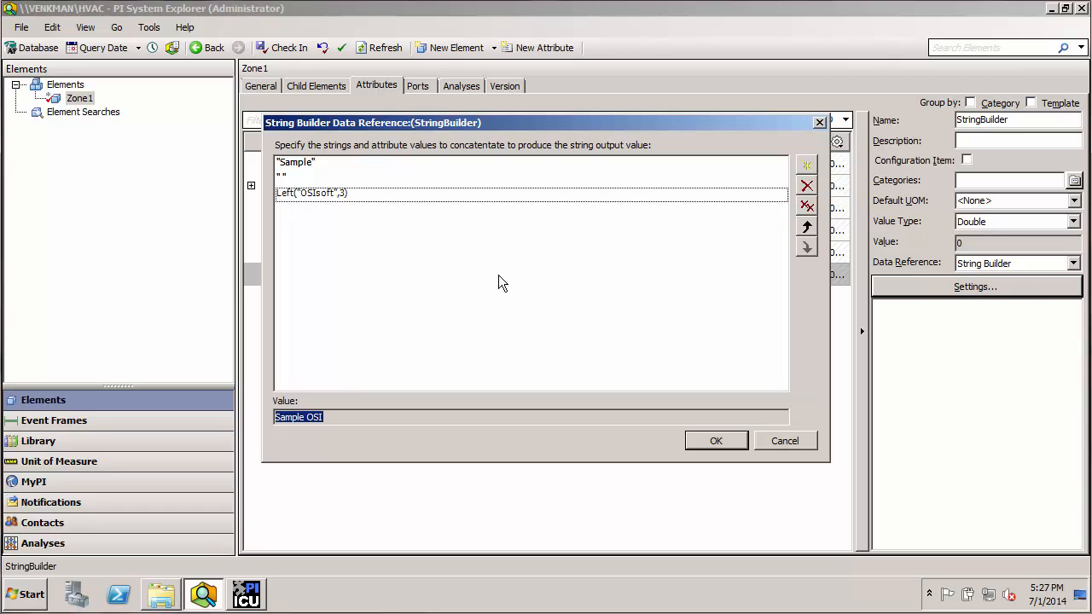
Step: Append another single-space literal after the Left function
{"action": "left_click", "coordinate": [373, 177]}
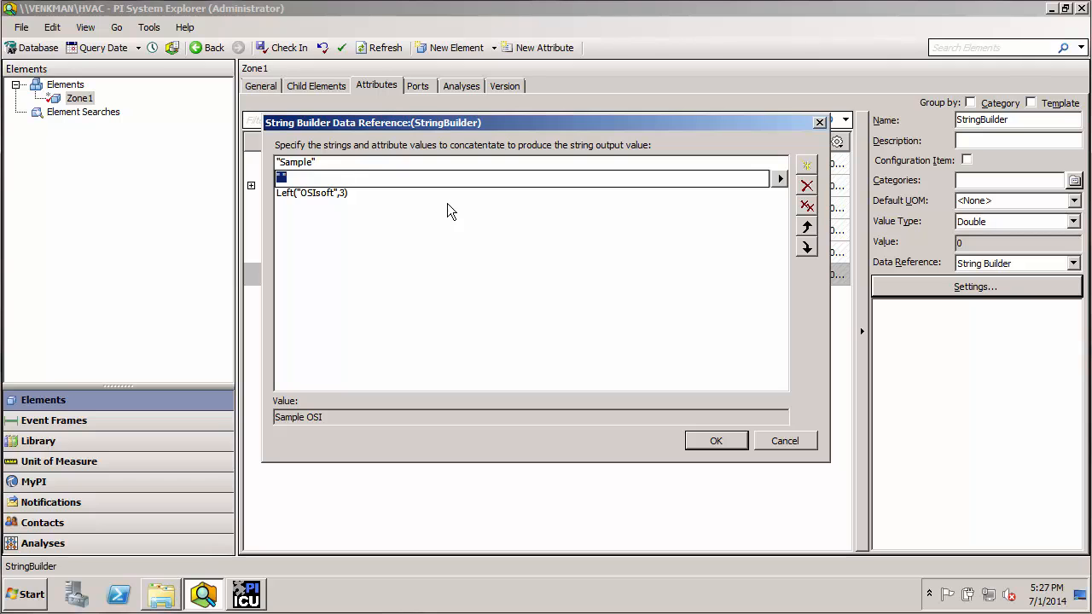
{"action": "left_click", "coordinate": [807, 167]}
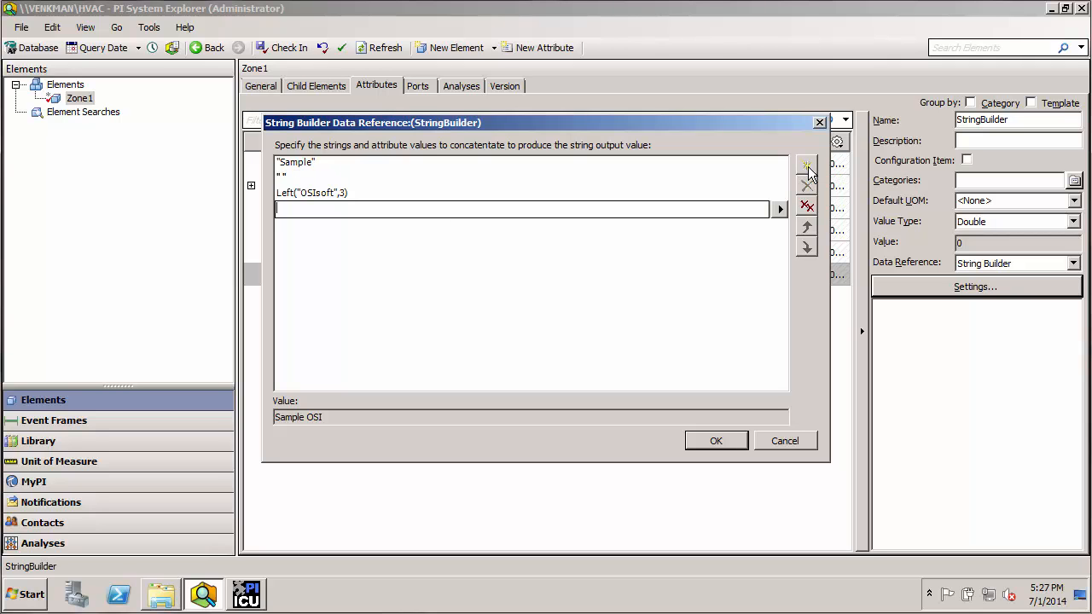
{"action": "type", "text": "\" \""}
Step: Append the Area attribute value as a string operation, moving the dialog aside to compare with Zone1's attribute list
{"action": "left_click", "coordinate": [808, 169]}
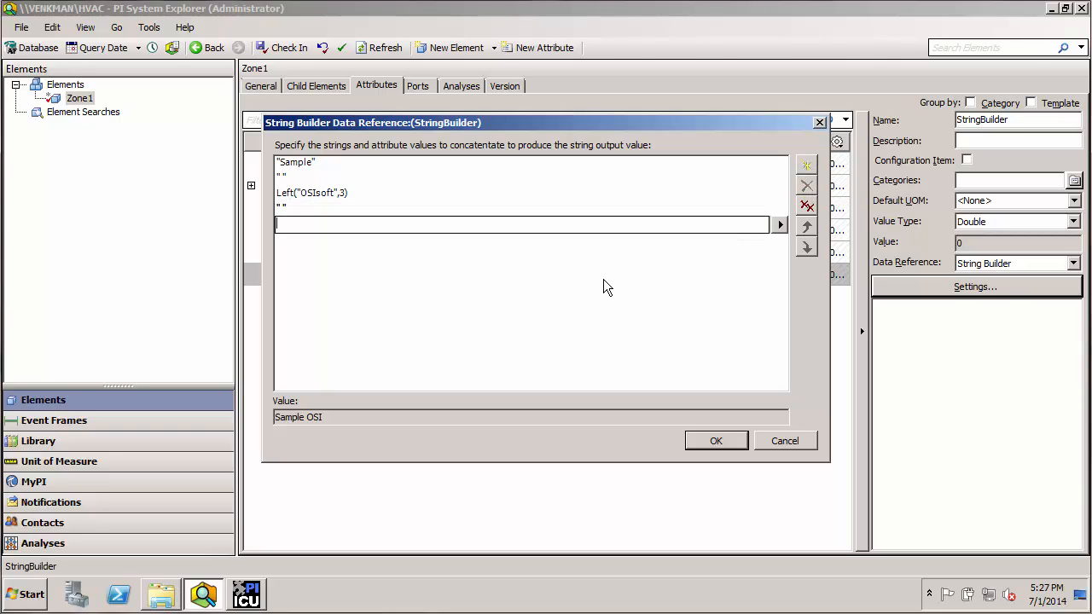
{"action": "left_click", "coordinate": [779, 225]}
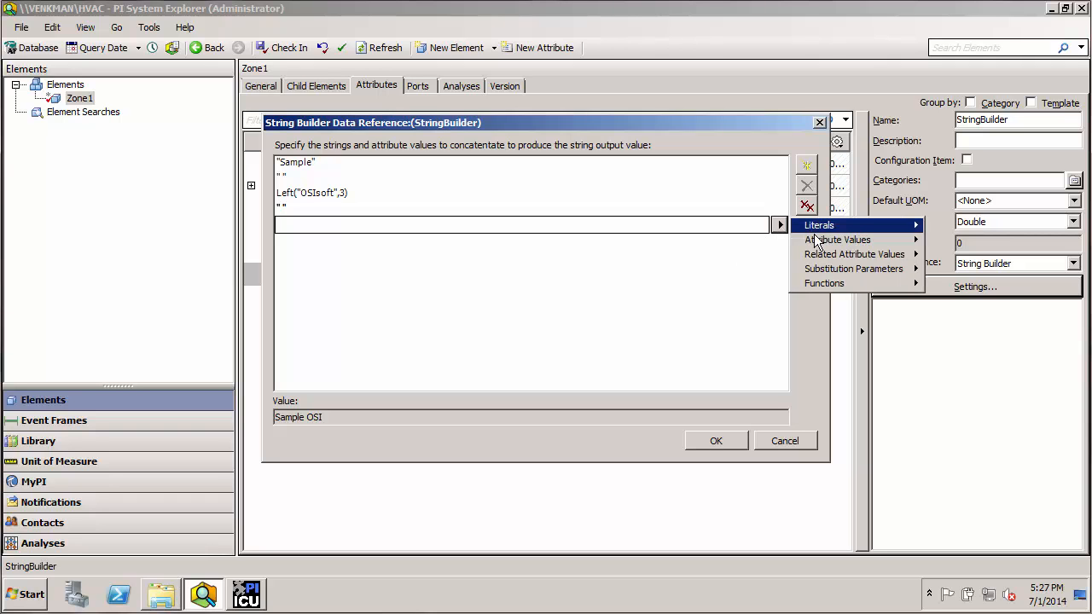
{"action": "mouse_move", "coordinate": [819, 242]}
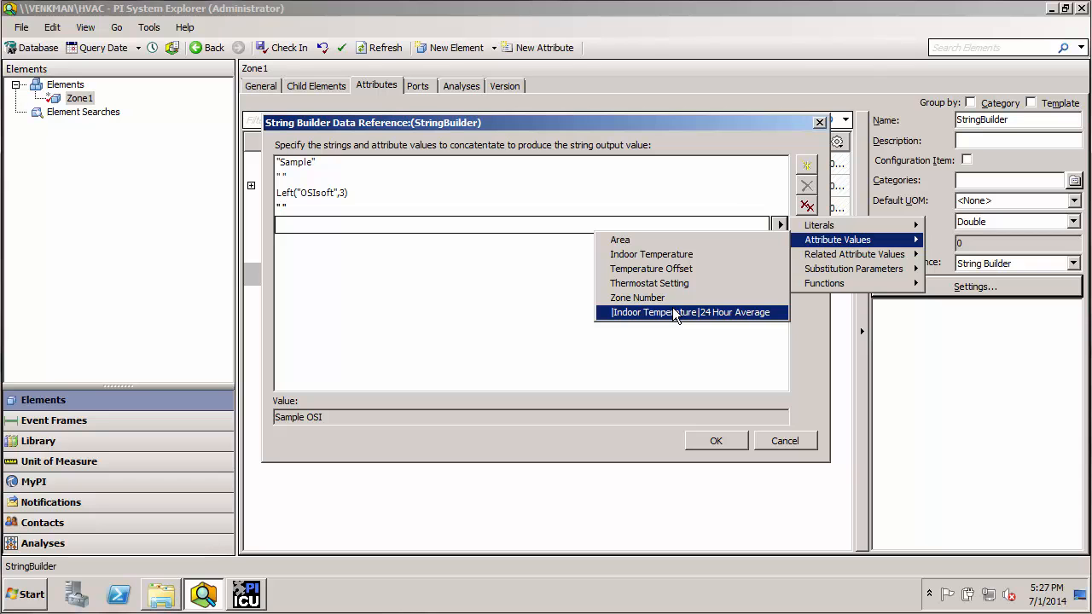
{"action": "left_click_drag", "start_coordinate": [656, 125], "coordinate": [723, 259]}
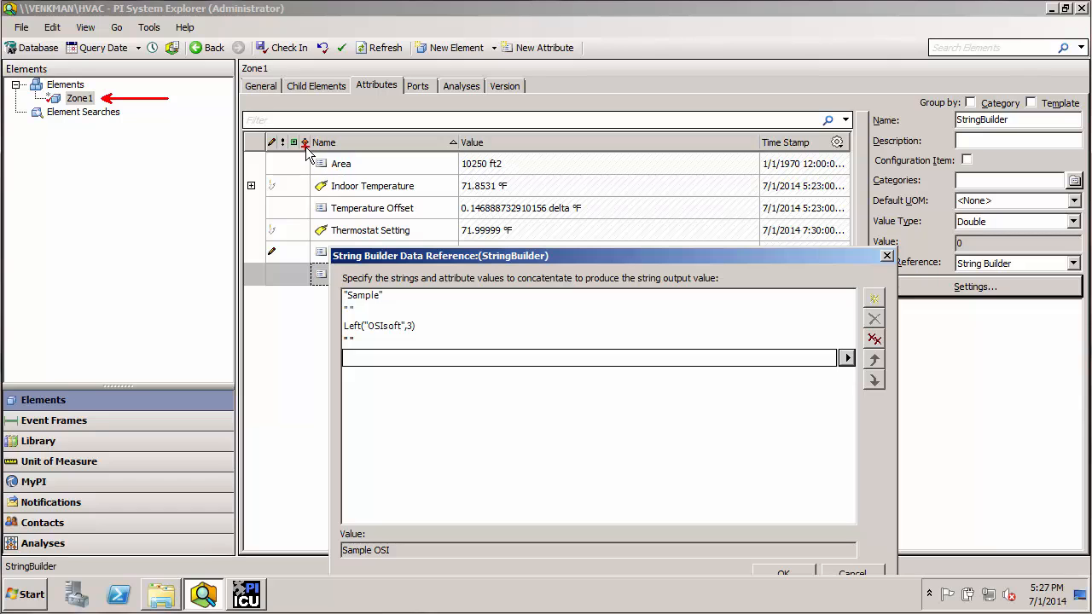
{"action": "mouse_move", "coordinate": [305, 145]}
{"action": "left_mouse_down"}
{"action": "mouse_move", "coordinate": [401, 209]}
{"action": "mouse_move", "coordinate": [514, 247]}
{"action": "mouse_move", "coordinate": [569, 252]}
{"action": "left_mouse_up"}
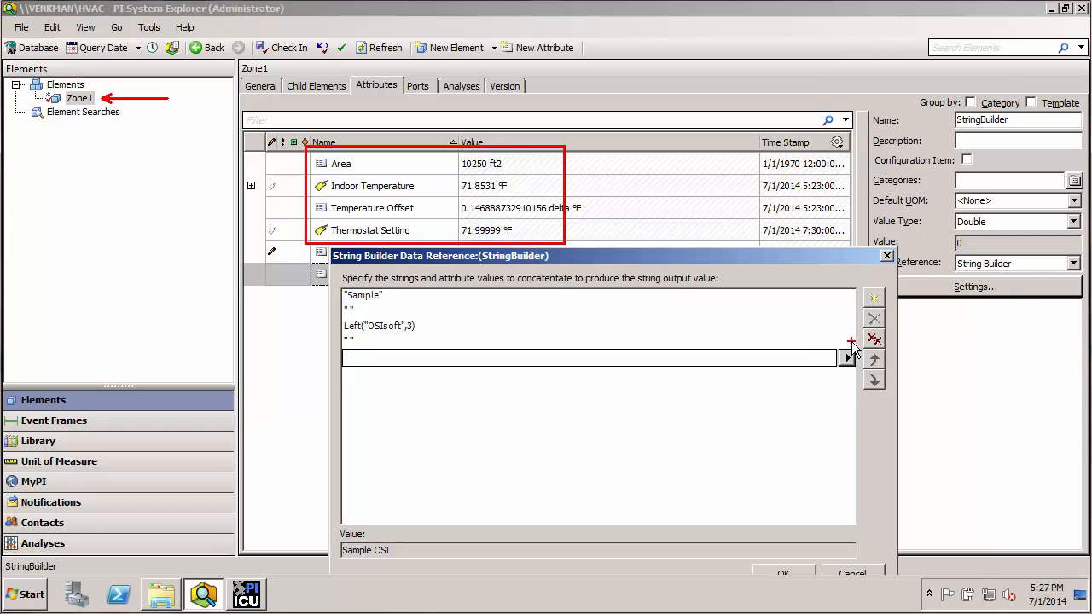
{"action": "key", "text": "Escape"}
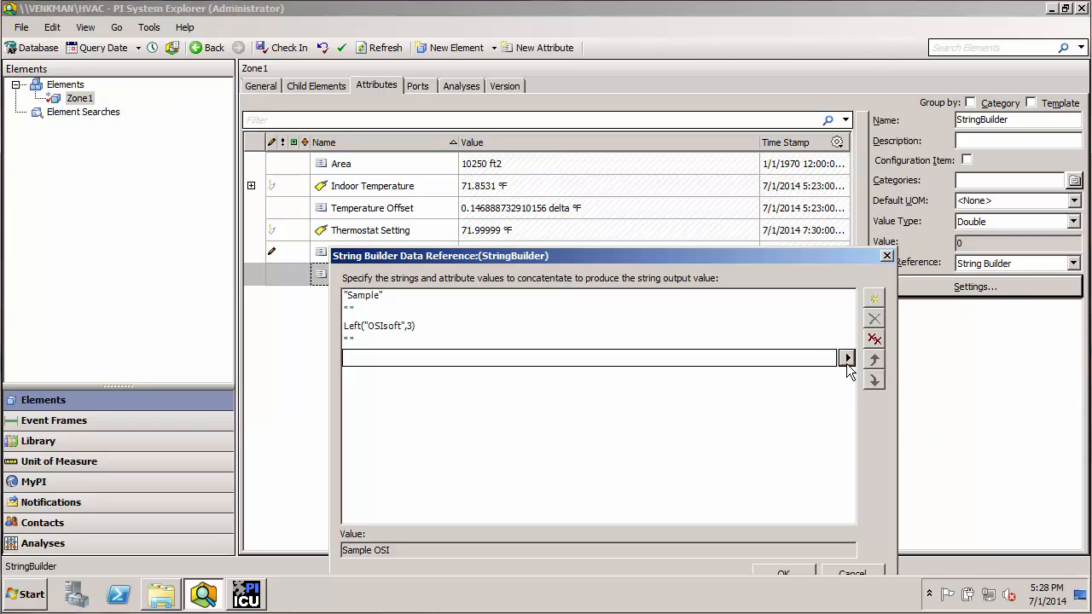
{"action": "left_click", "coordinate": [846, 359]}
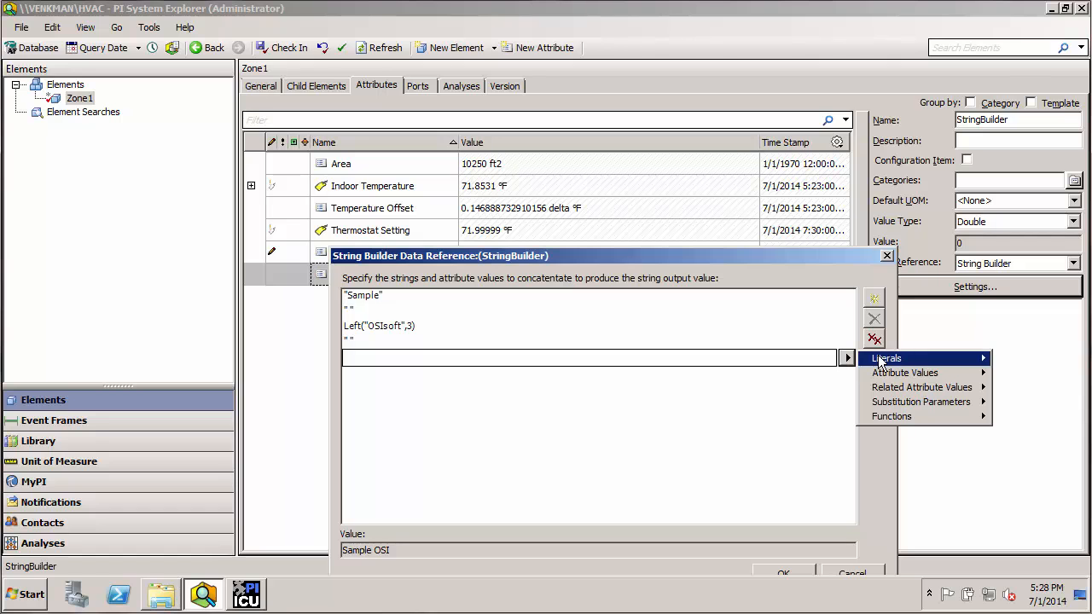
{"action": "mouse_move", "coordinate": [881, 363]}
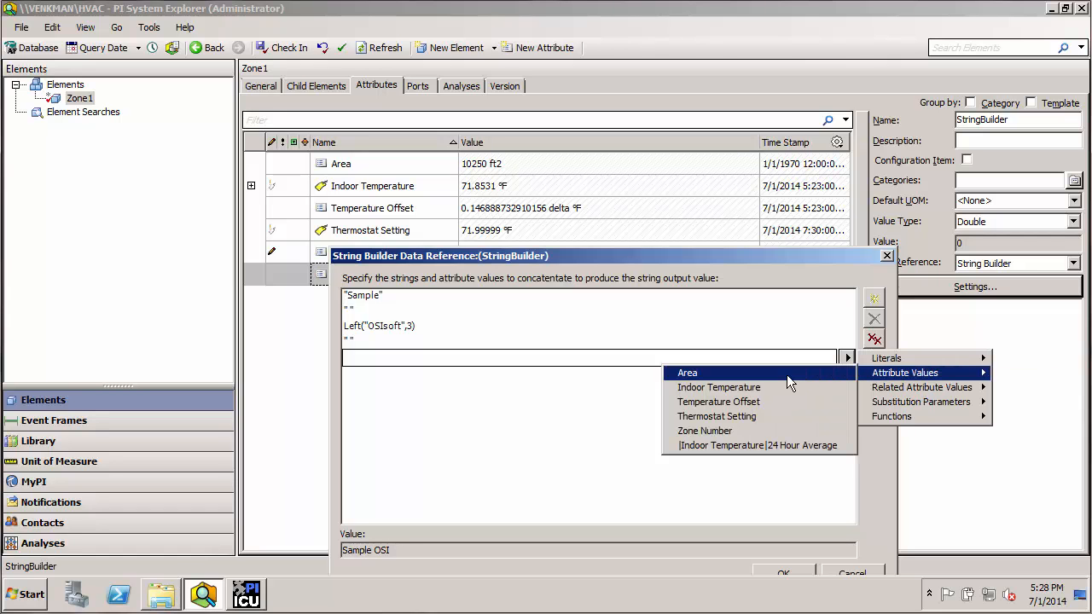
{"action": "left_click", "coordinate": [787, 375]}
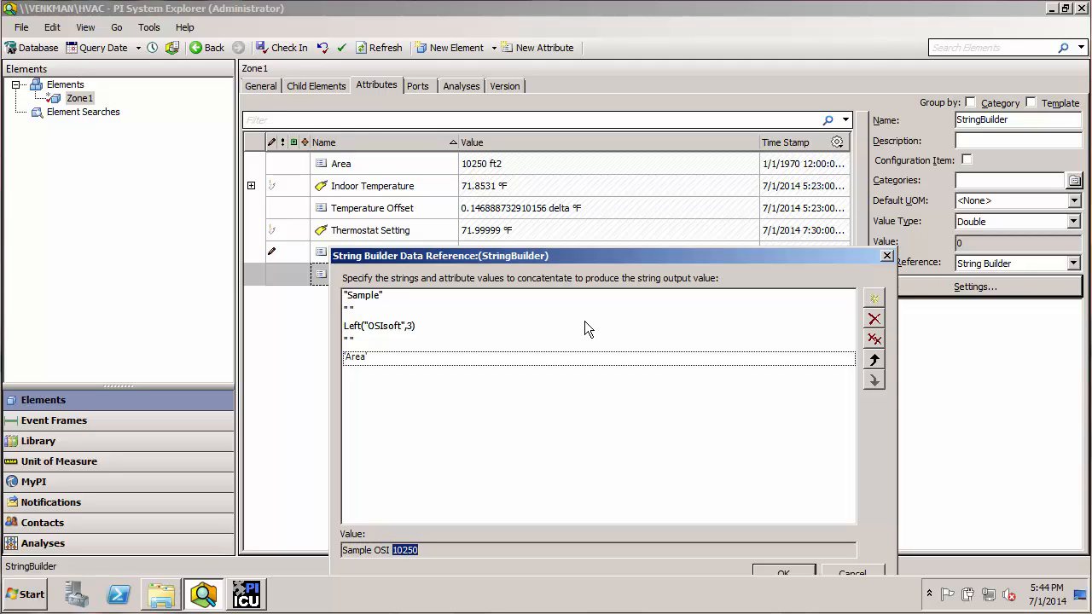
Step: Append a single-space literal after the Area attribute value and start another string operation
{"action": "left_click", "coordinate": [875, 301]}
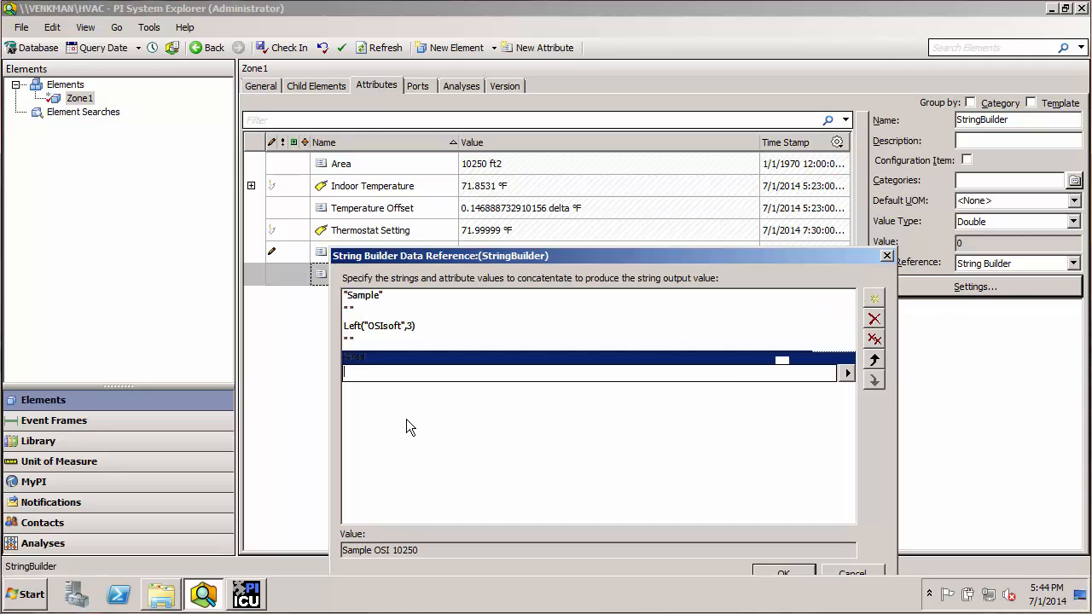
{"action": "left_click", "coordinate": [874, 299]}
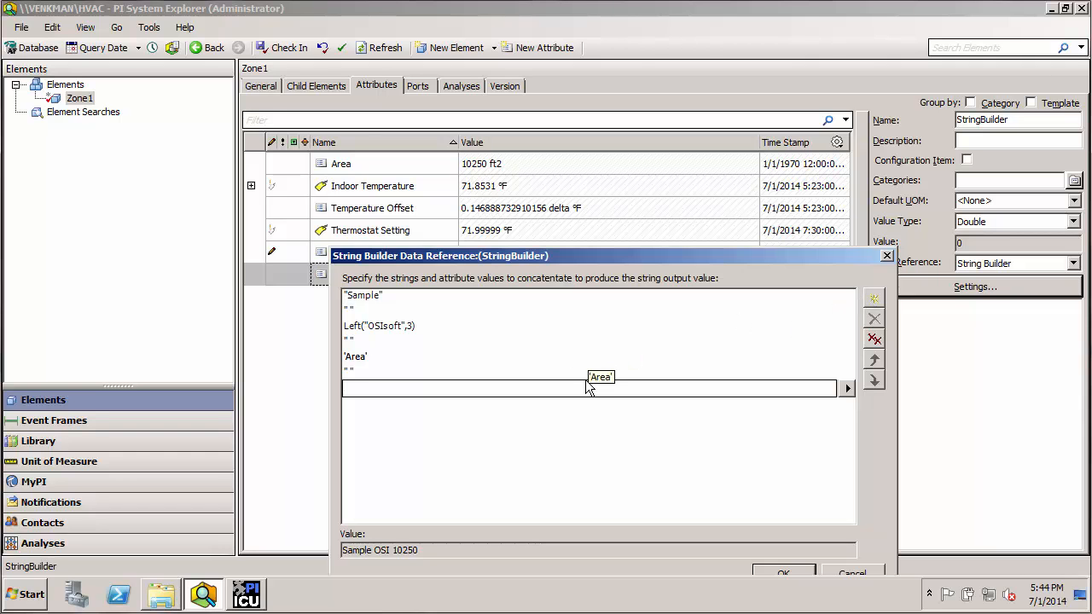
{"action": "left_click", "coordinate": [847, 391]}
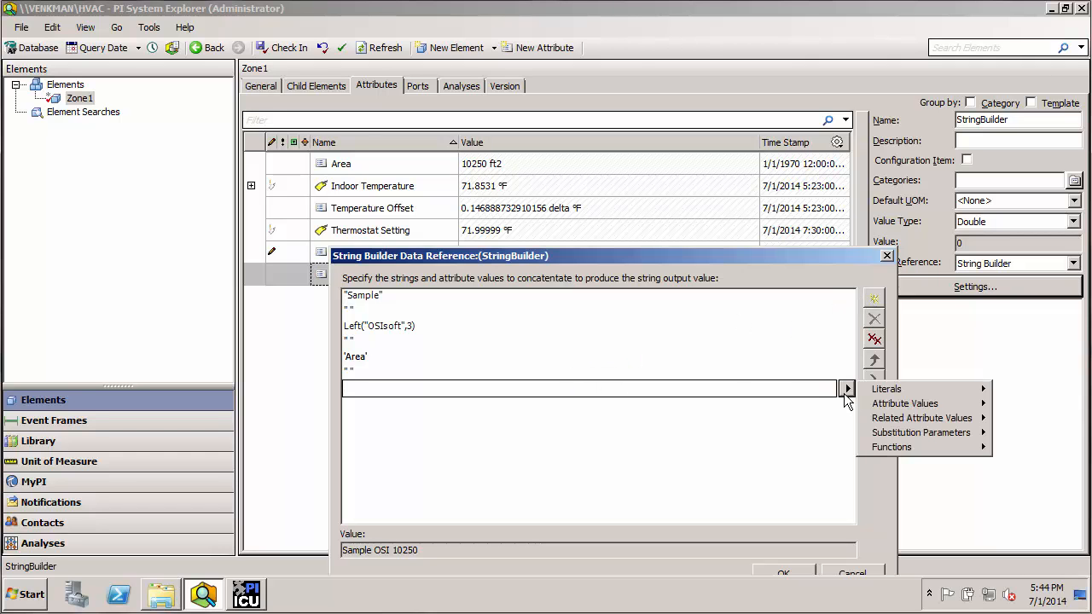
{"action": "mouse_move", "coordinate": [885, 421]}
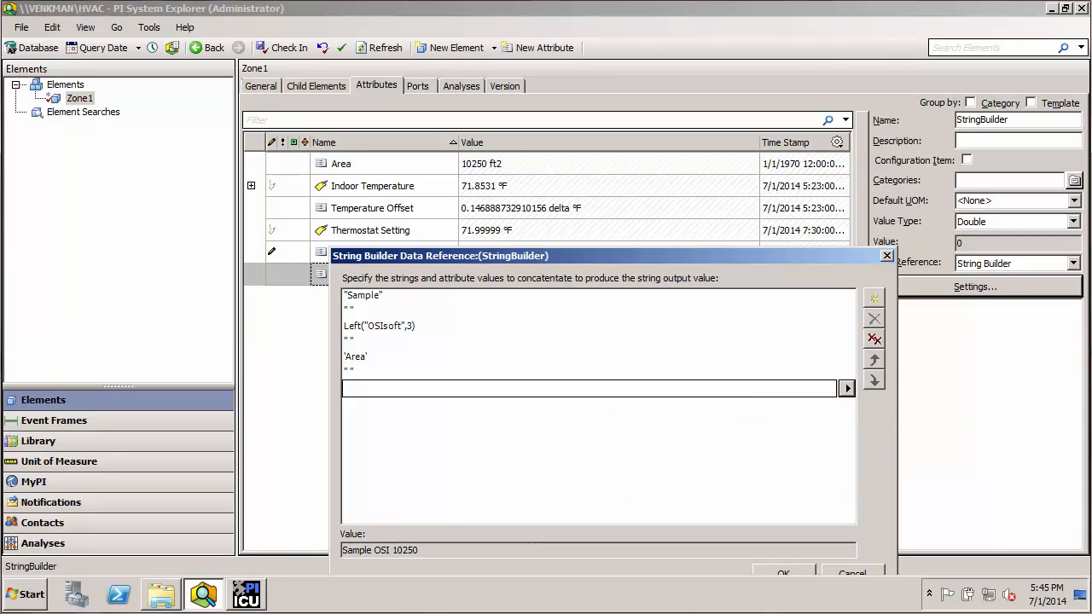
Step: Append Zone1's Temperature Offset as a related attribute value using the attribute search, and accept the String Builder configuration
{"action": "left_click", "coordinate": [848, 390]}
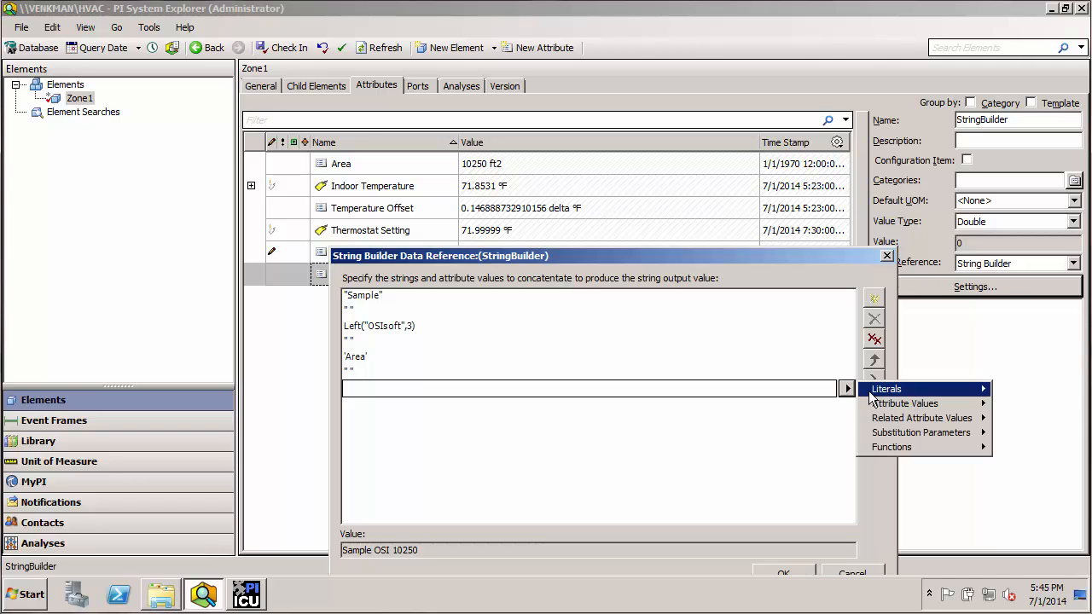
{"action": "mouse_move", "coordinate": [887, 418]}
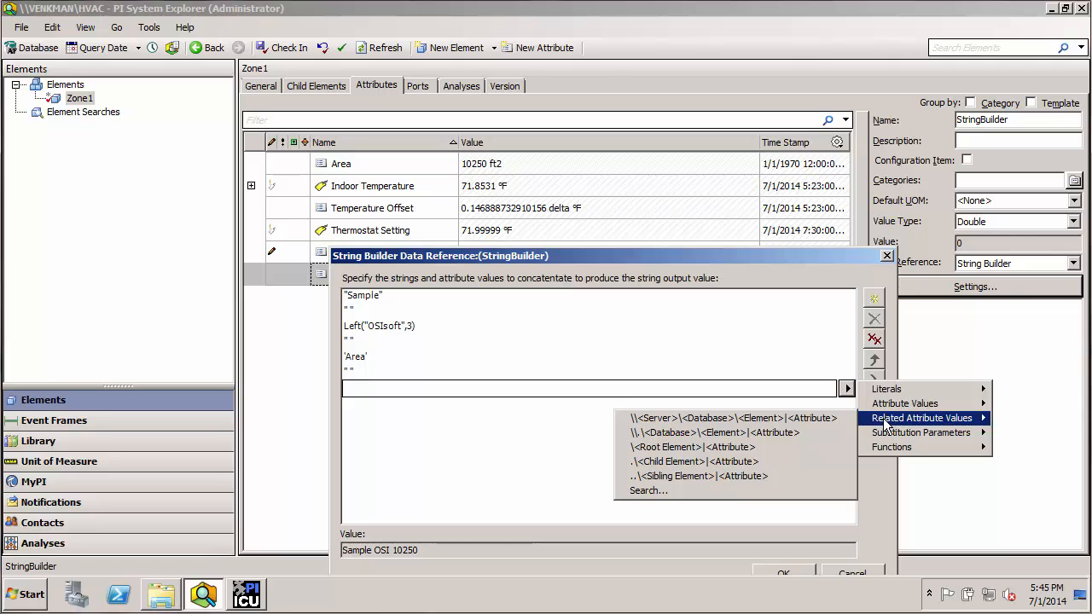
{"action": "left_click", "coordinate": [705, 492]}
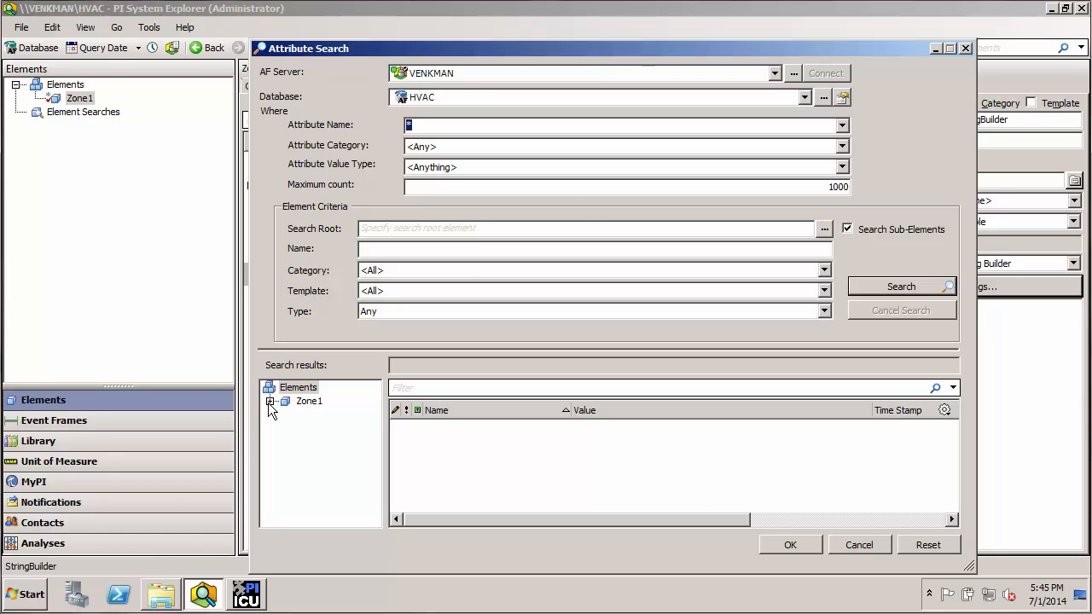
{"action": "left_click", "coordinate": [269, 401]}
{"action": "left_click", "coordinate": [286, 415]}
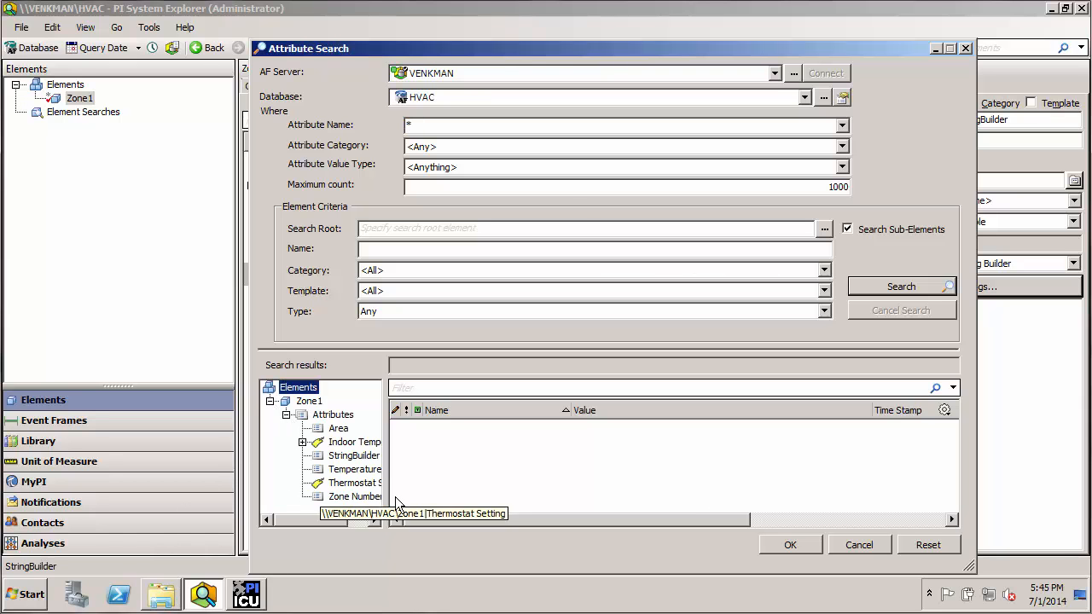
{"action": "left_click", "coordinate": [349, 472]}
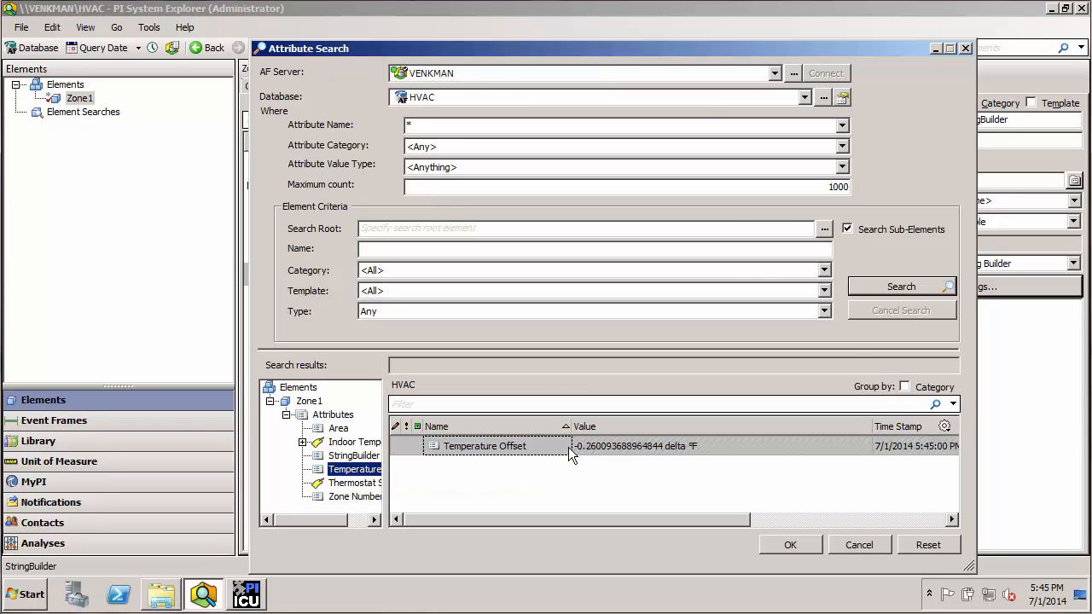
{"action": "left_click", "coordinate": [787, 545]}
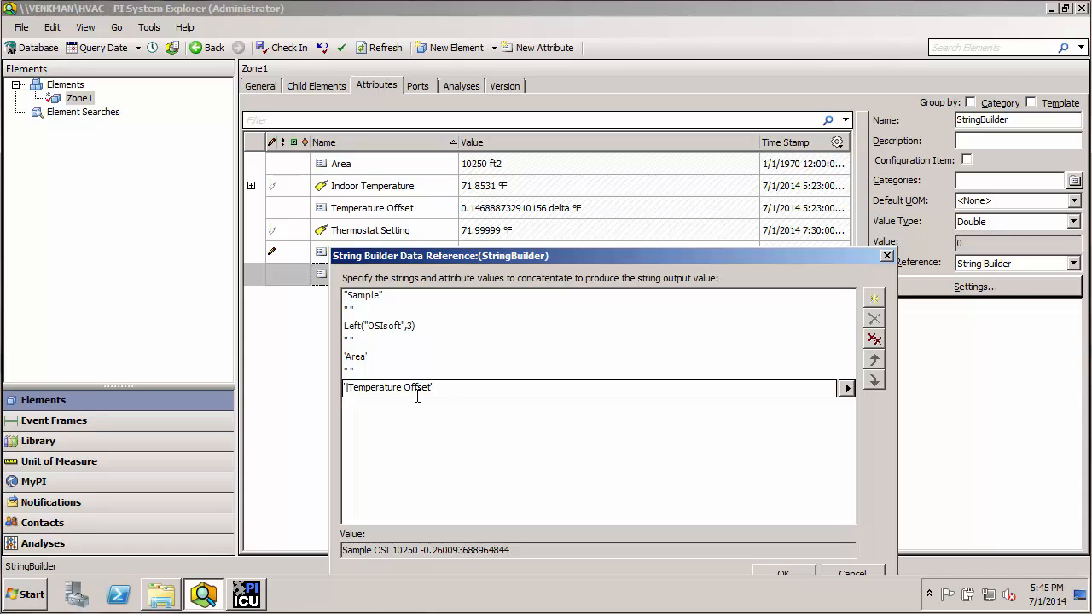
{"action": "left_click_drag", "start_coordinate": [714, 257], "coordinate": [710, 144]}
{"action": "left_click", "coordinate": [779, 463]}
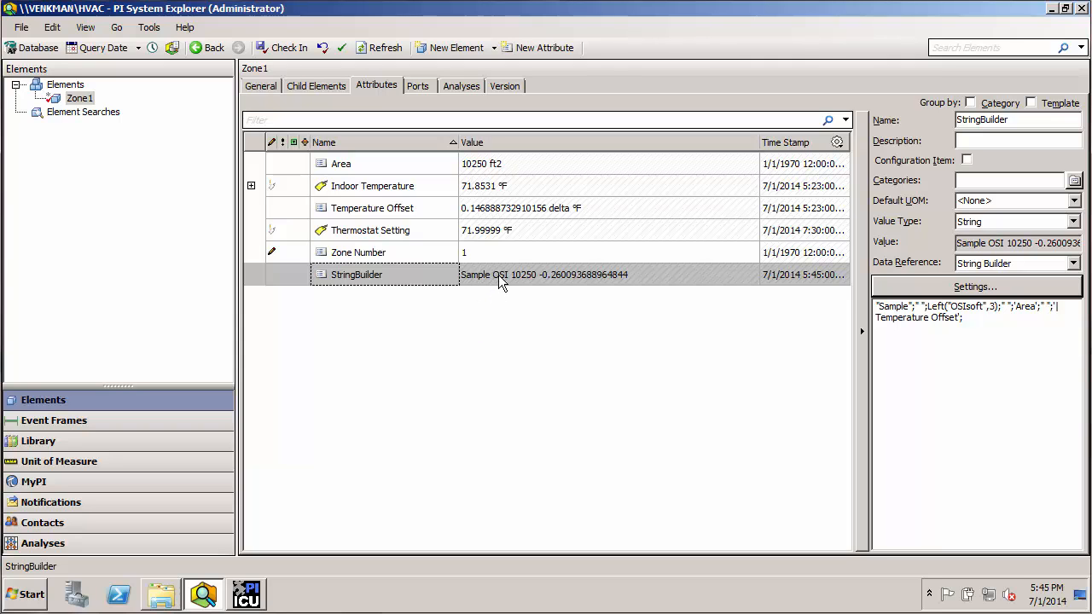
Step: Append a single-space literal and an "Engineer" literal, separated by a semicolon, directly to the end of StringBuilder's configuration string
{"action": "mouse_move", "coordinate": [499, 277]}
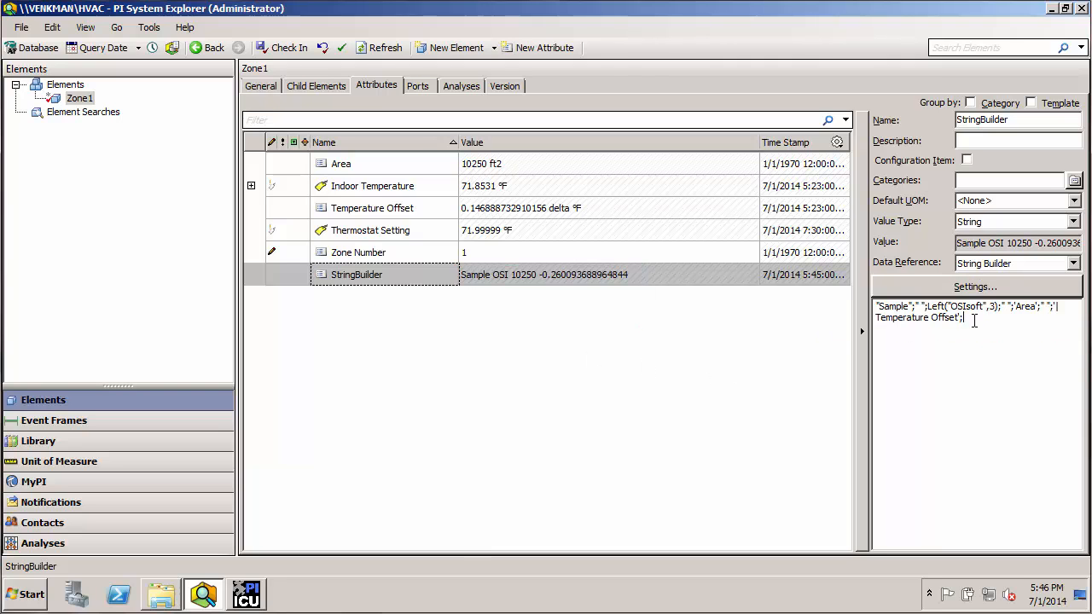
{"action": "left_click_drag", "start_coordinate": [972, 321], "coordinate": [861, 304]}
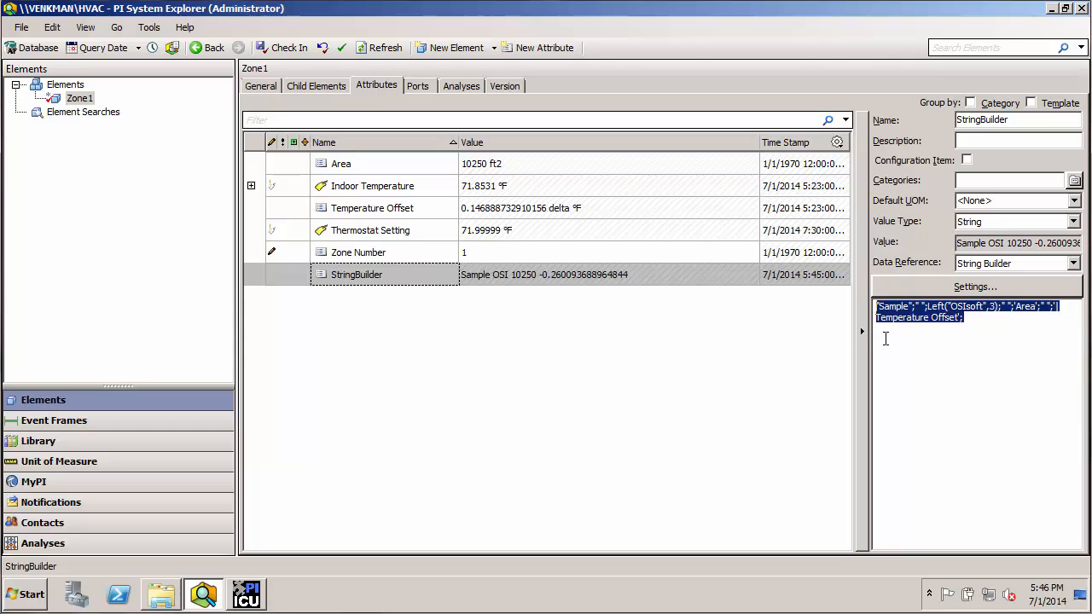
{"action": "left_click", "coordinate": [975, 319]}
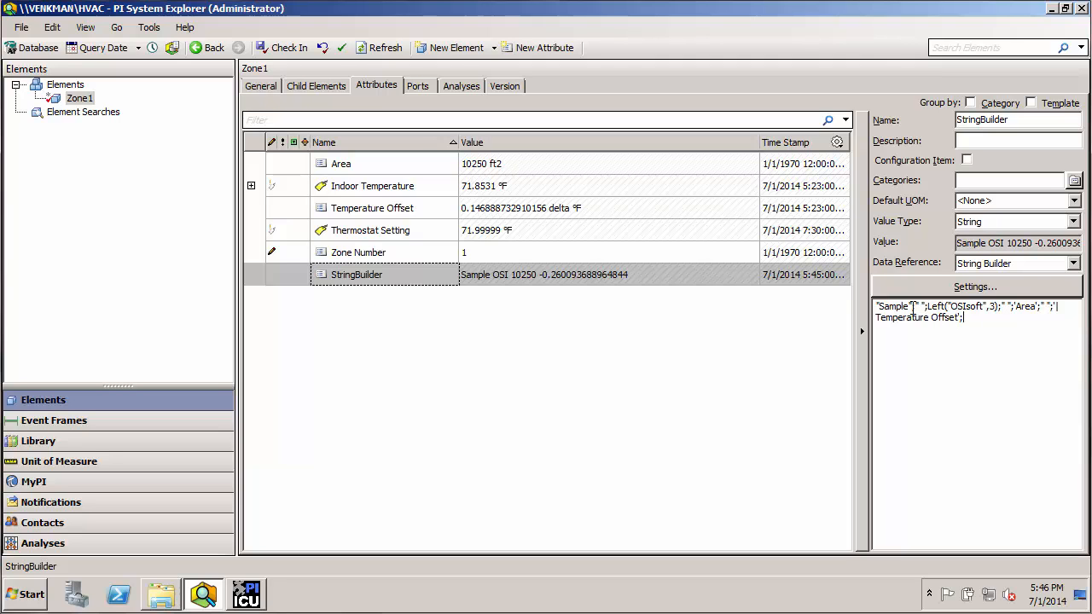
{"action": "double_click", "coordinate": [912, 306]}
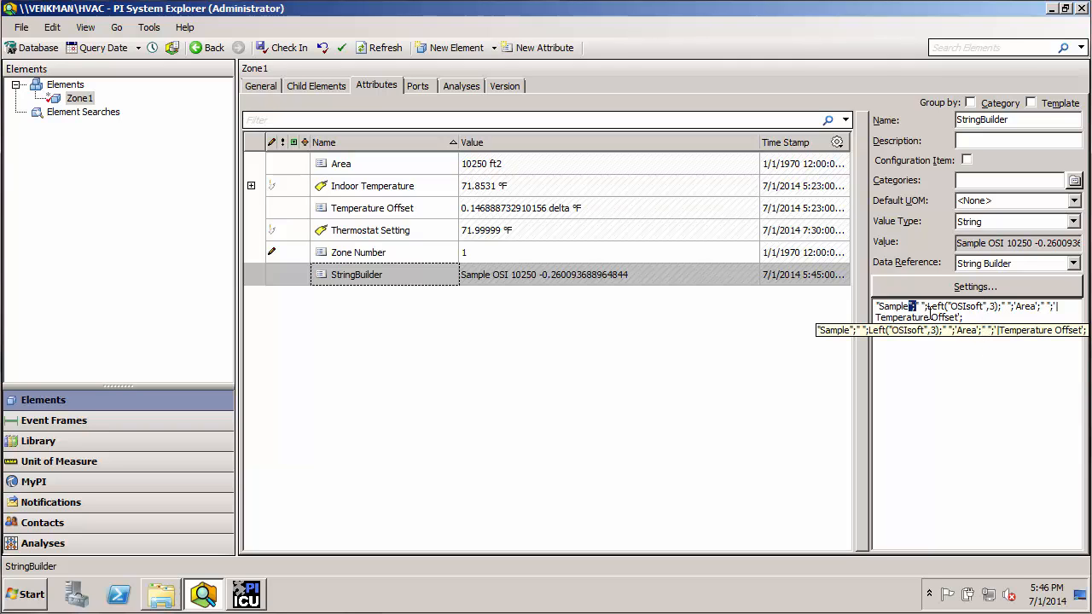
{"action": "left_click", "coordinate": [973, 319]}
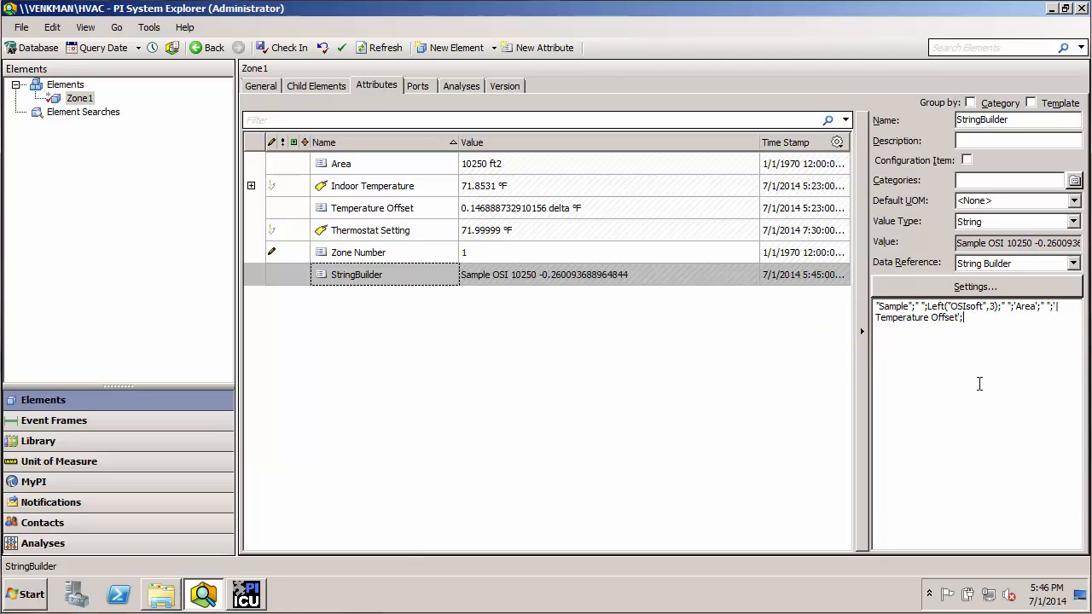
{"action": "type", "text": "\" \";Engineer\"\""}
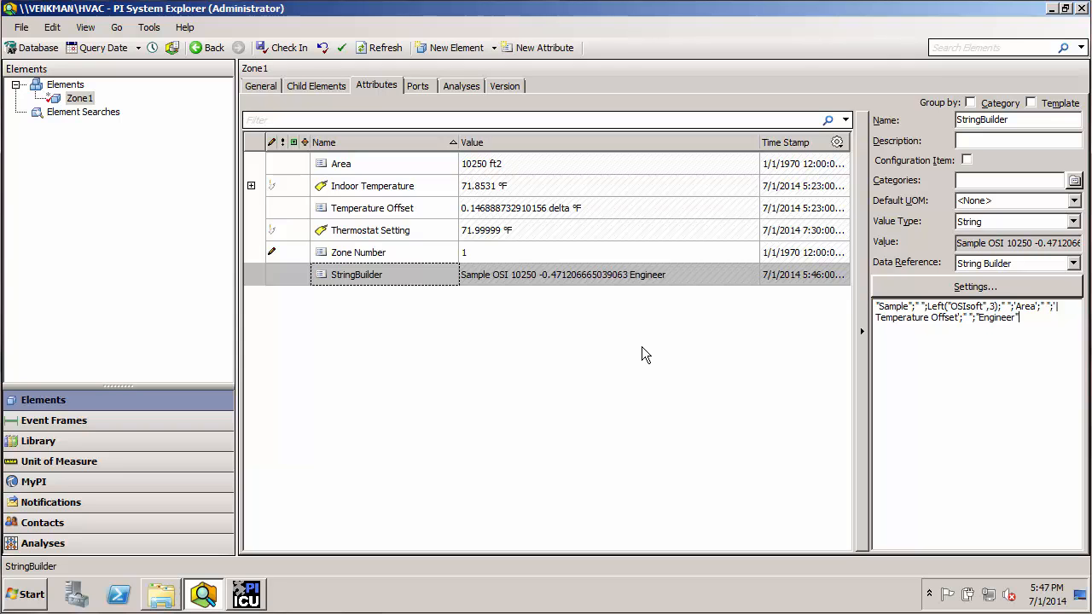
Step: Set the Zone Number attribute's data reference to String Builder and open its settings
{"action": "left_click", "coordinate": [401, 255]}
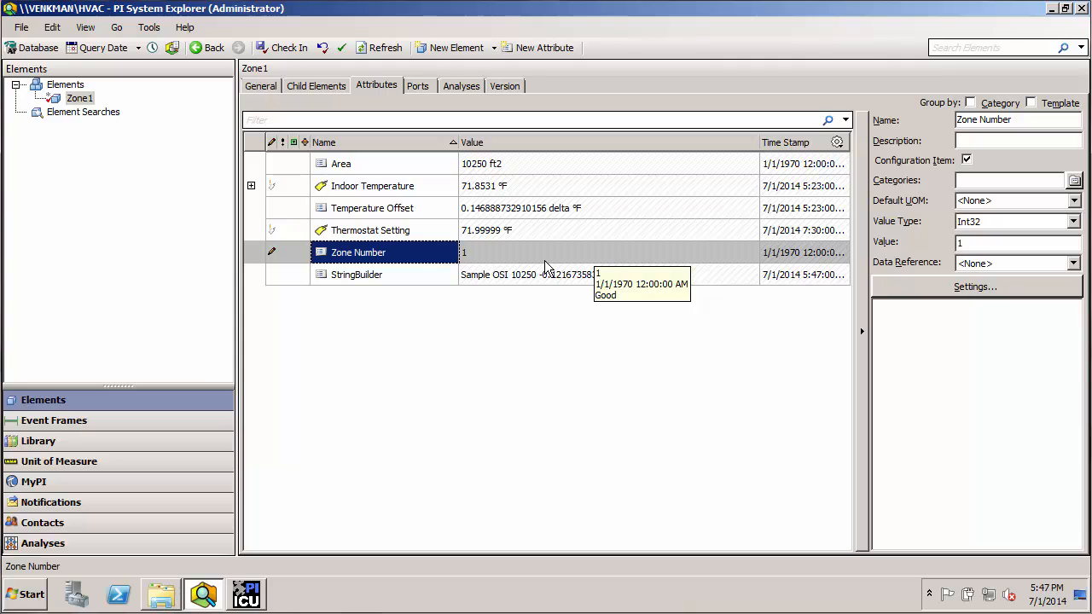
{"action": "key", "text": "ctrl+2"}
{"action": "left_click_drag", "start_coordinate": [98, 98], "coordinate": [177, 99]}
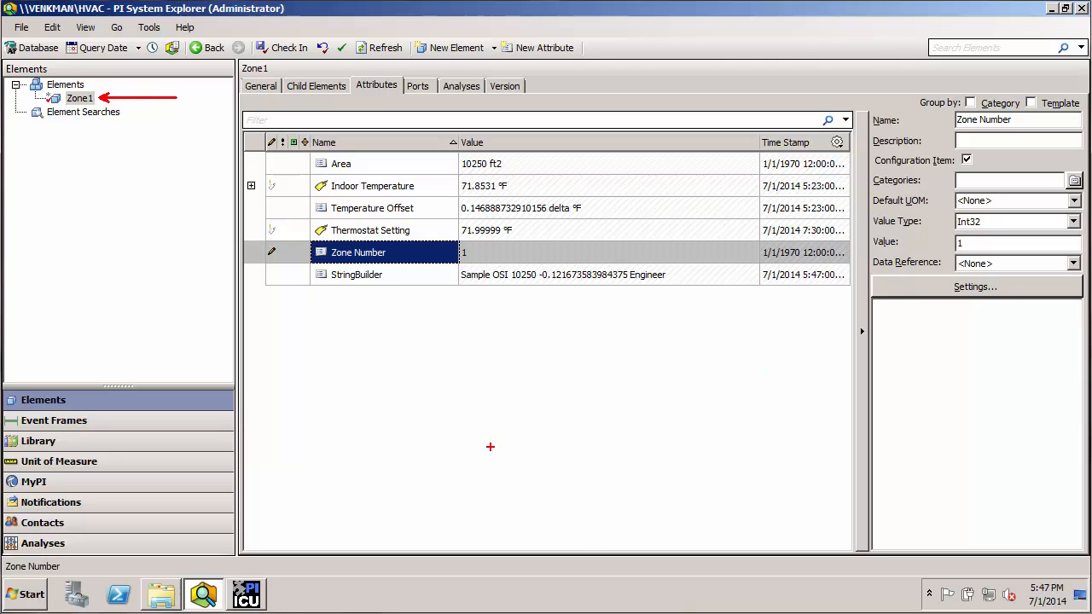
{"action": "key", "text": "Escape"}
{"action": "left_click", "coordinate": [1074, 263]}
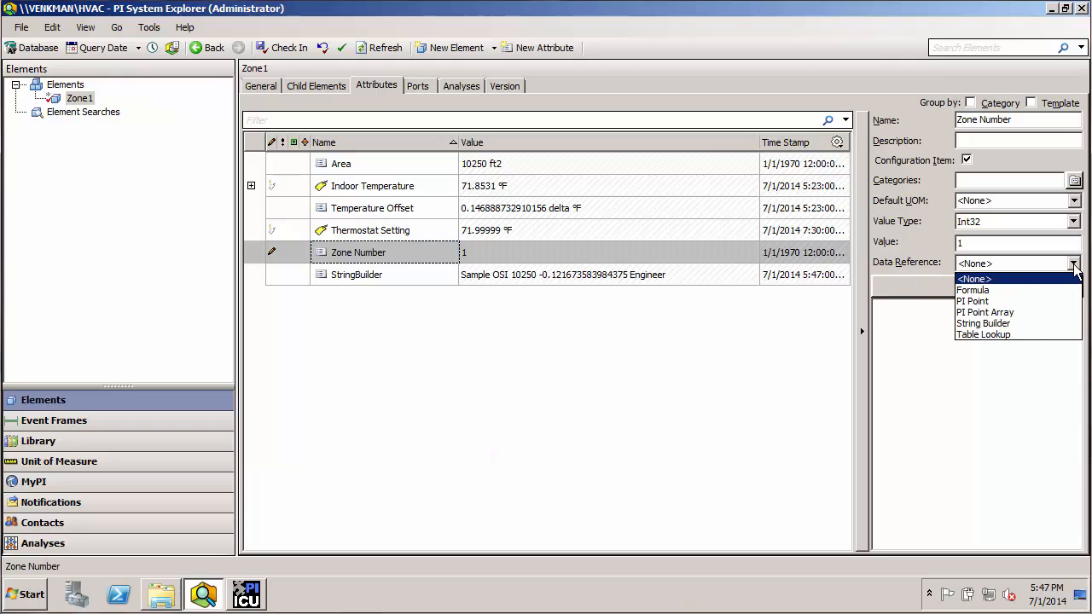
{"action": "left_click", "coordinate": [1032, 324]}
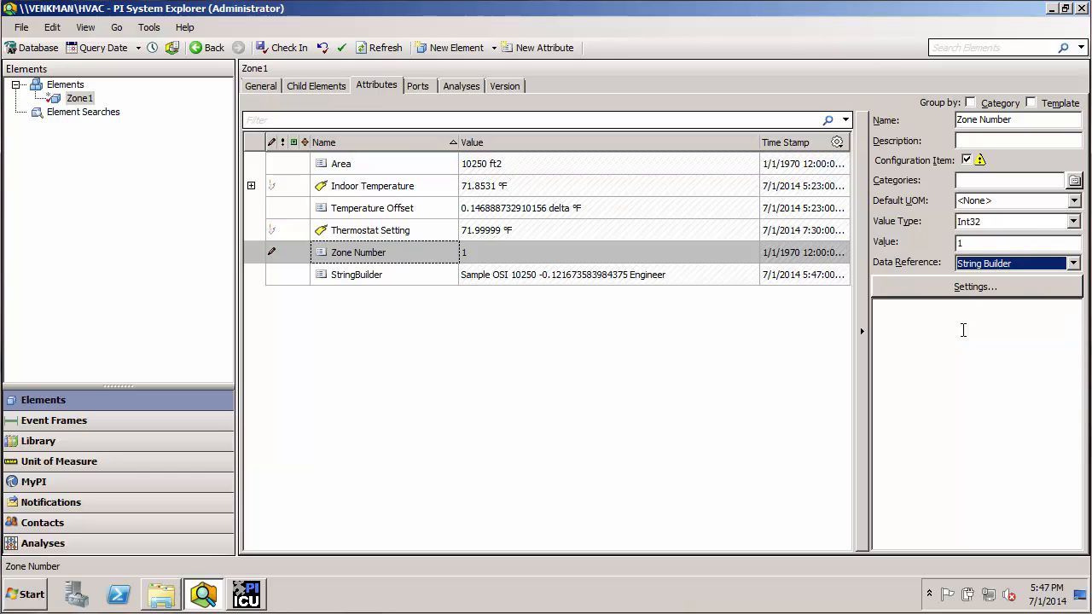
{"action": "left_click", "coordinate": [975, 288]}
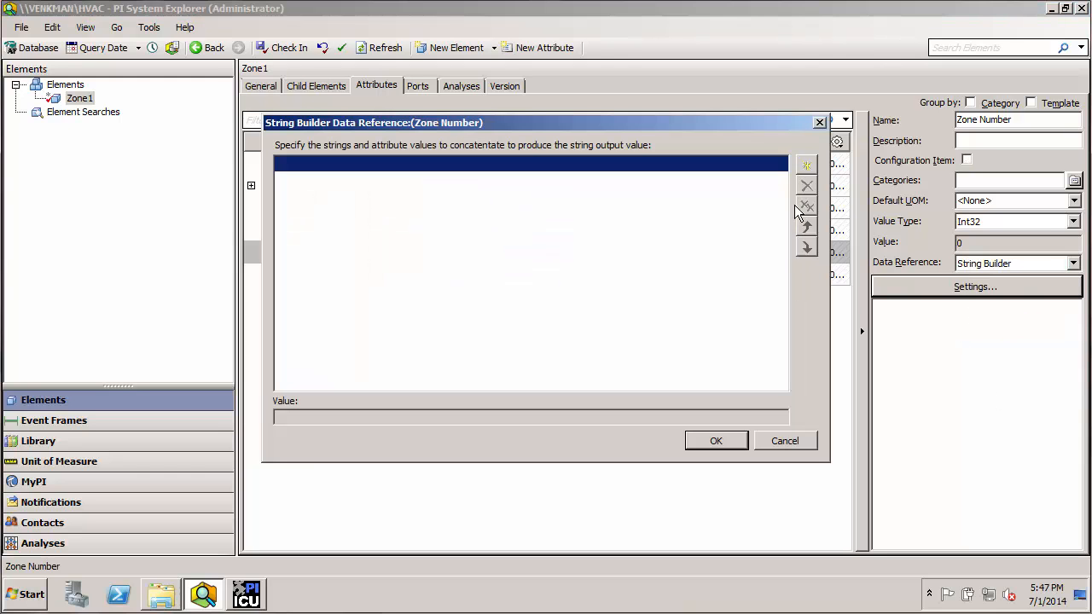
Step: Add the "%Element%" substitution parameter as Zone Number's first string operation and check the output value
{"action": "left_click", "coordinate": [805, 165]}
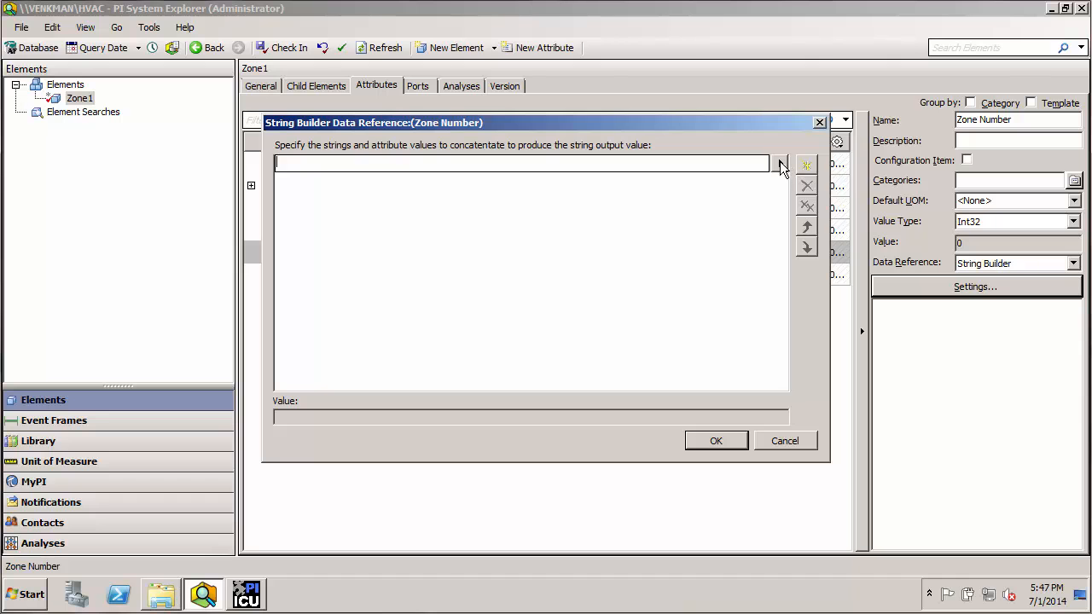
{"action": "left_click", "coordinate": [779, 163]}
{"action": "mouse_move", "coordinate": [837, 209]}
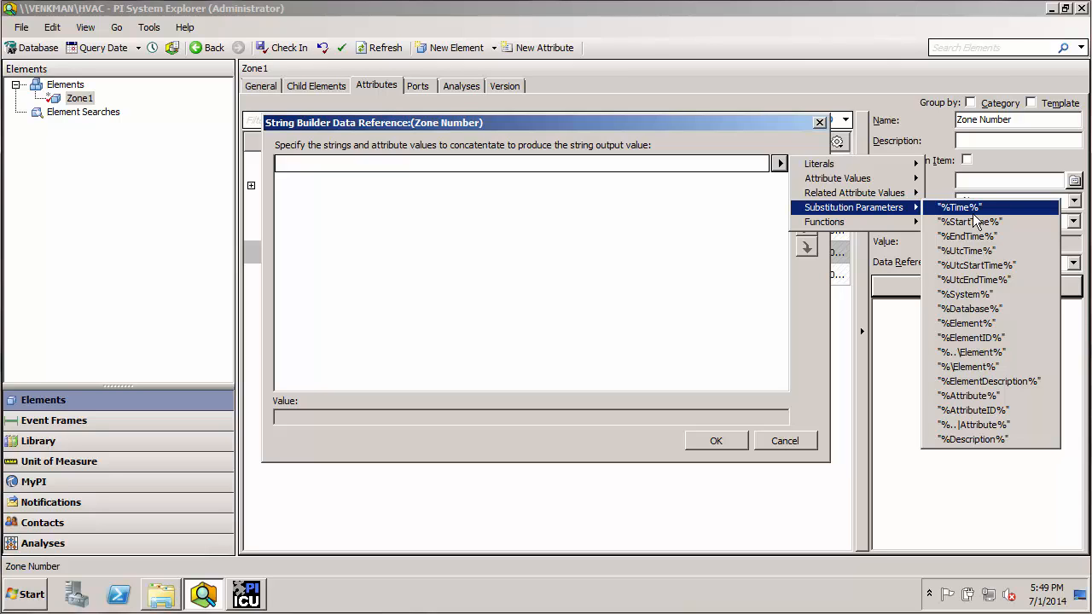
{"action": "left_click", "coordinate": [986, 321]}
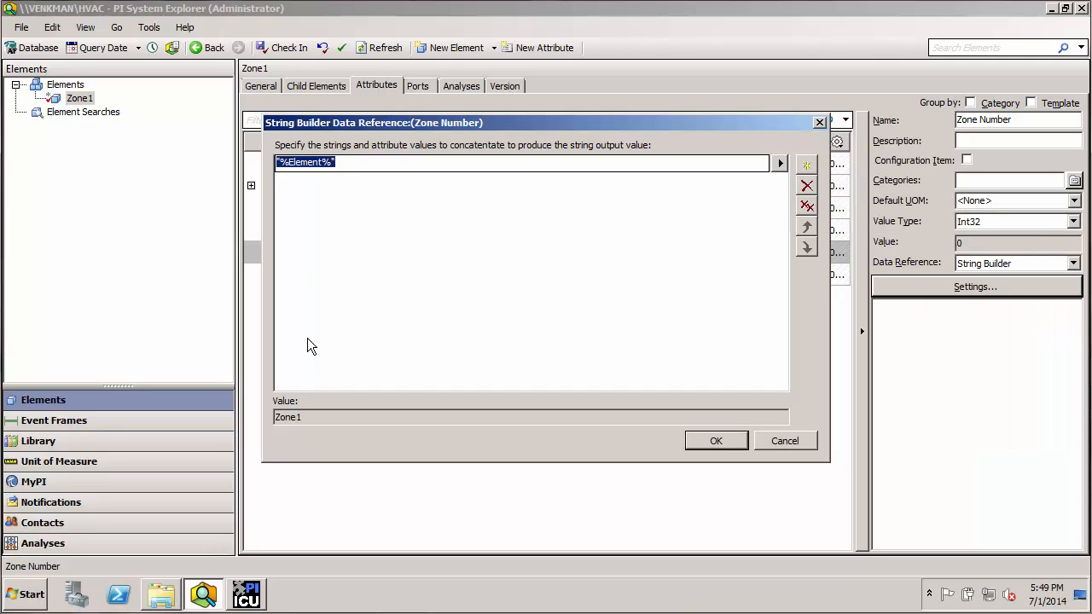
{"action": "double_click", "coordinate": [309, 416]}
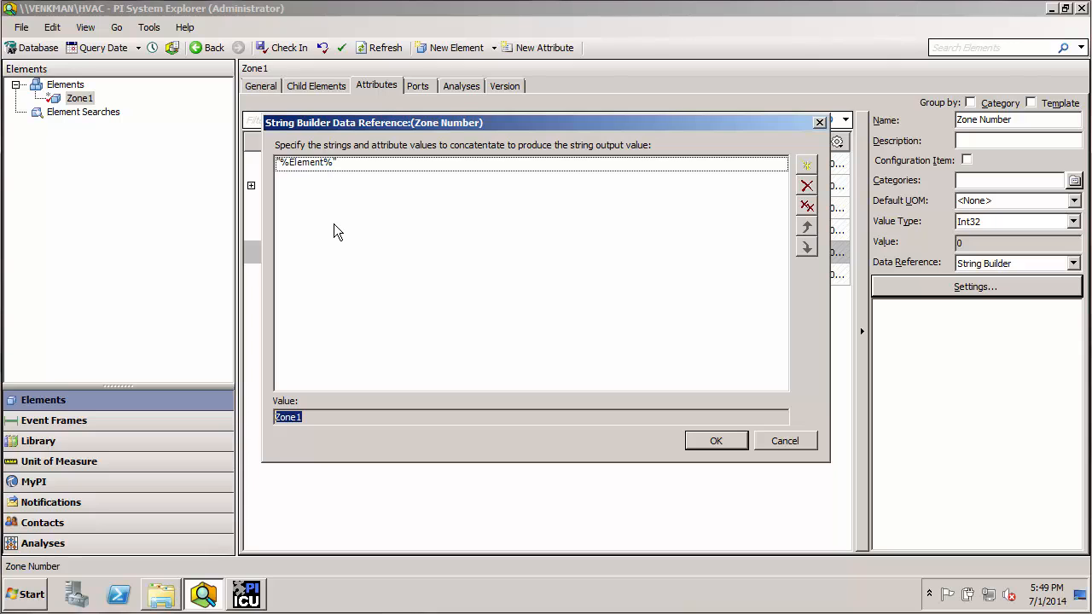
Step: Replace the "%Element%" operation with the Right(string, length) function
{"action": "left_click", "coordinate": [349, 162]}
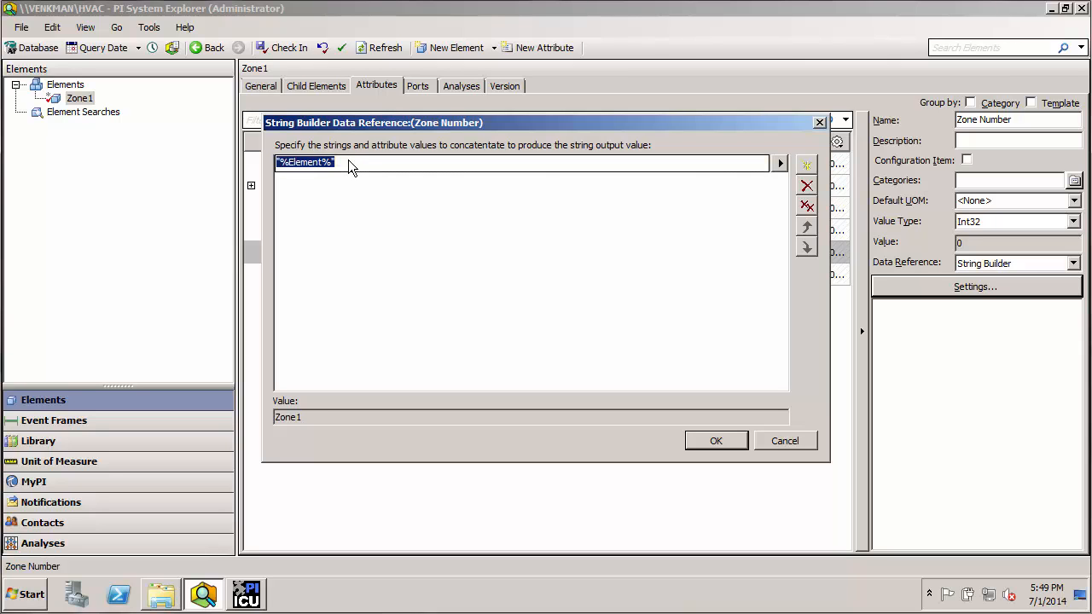
{"action": "left_click", "coordinate": [775, 162]}
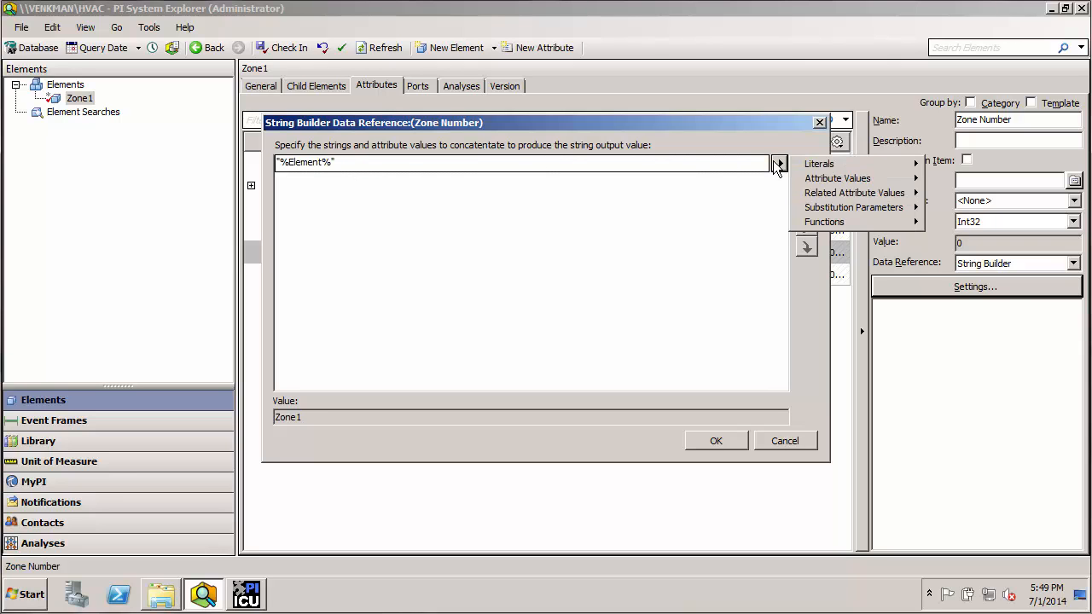
{"action": "mouse_move", "coordinate": [850, 224]}
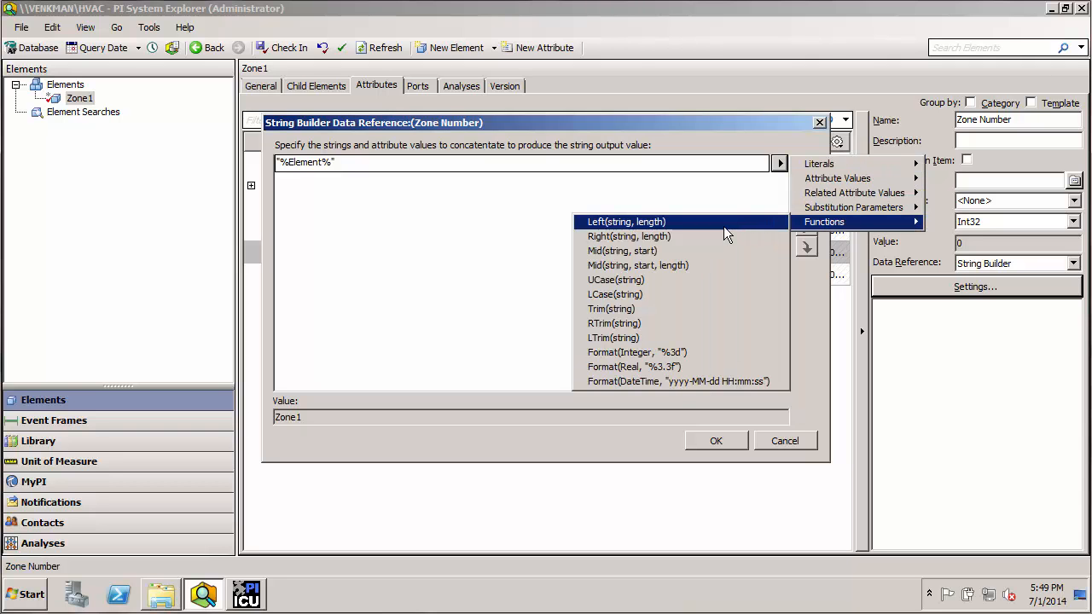
{"action": "left_click", "coordinate": [648, 238]}
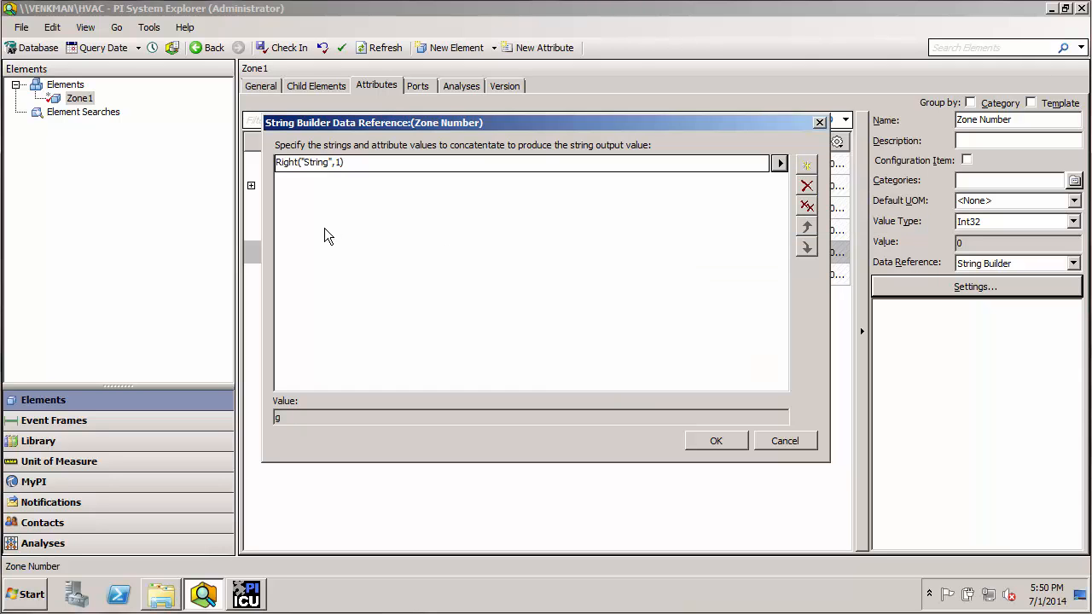
Step: Set the Right function's string to the "%Element%" parameter with length 1, check the output value and accept the configuration
{"action": "left_click", "coordinate": [779, 162]}
{"action": "mouse_move", "coordinate": [854, 208]}
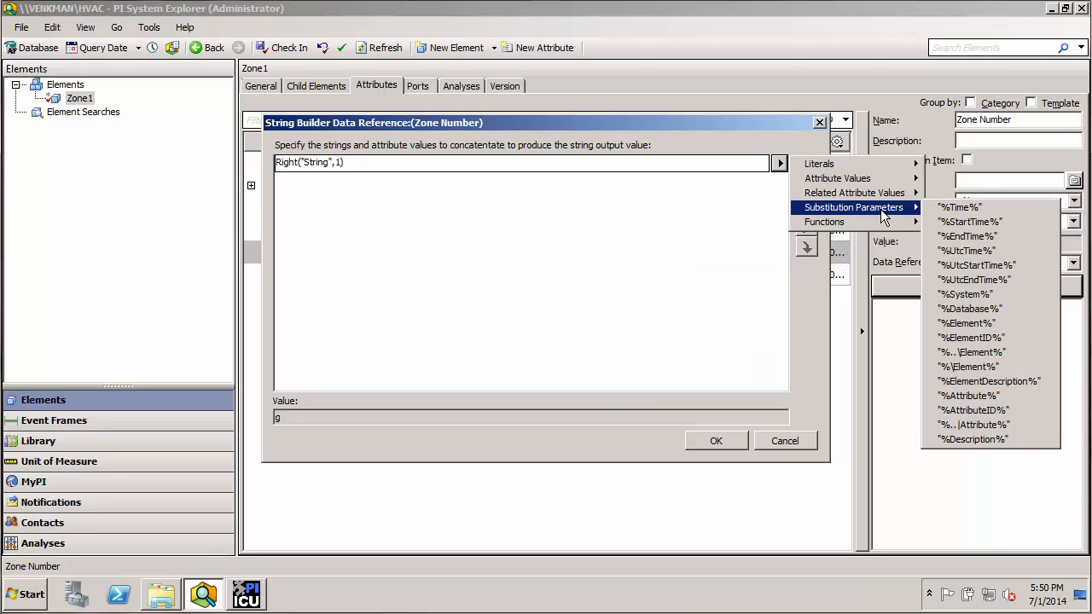
{"action": "left_click", "coordinate": [982, 324]}
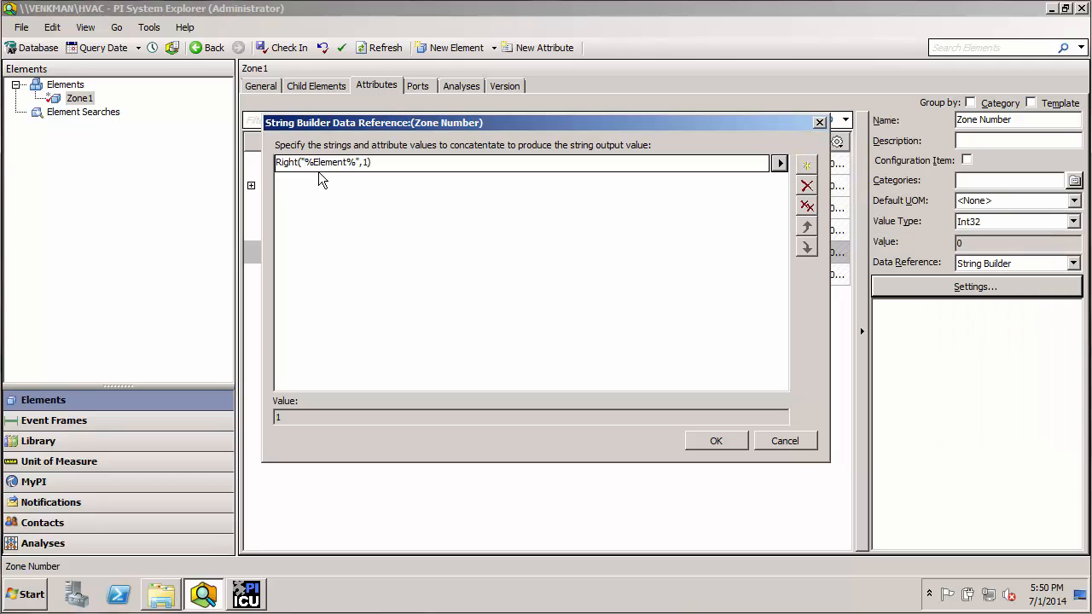
{"action": "left_click", "coordinate": [369, 163]}
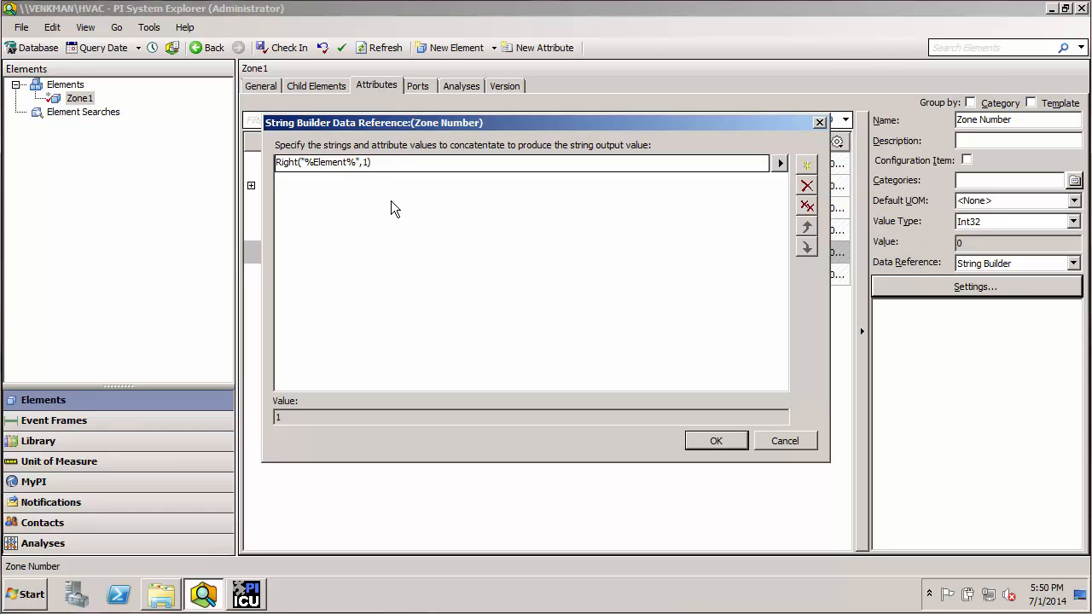
{"action": "key", "text": "ctrl+a"}
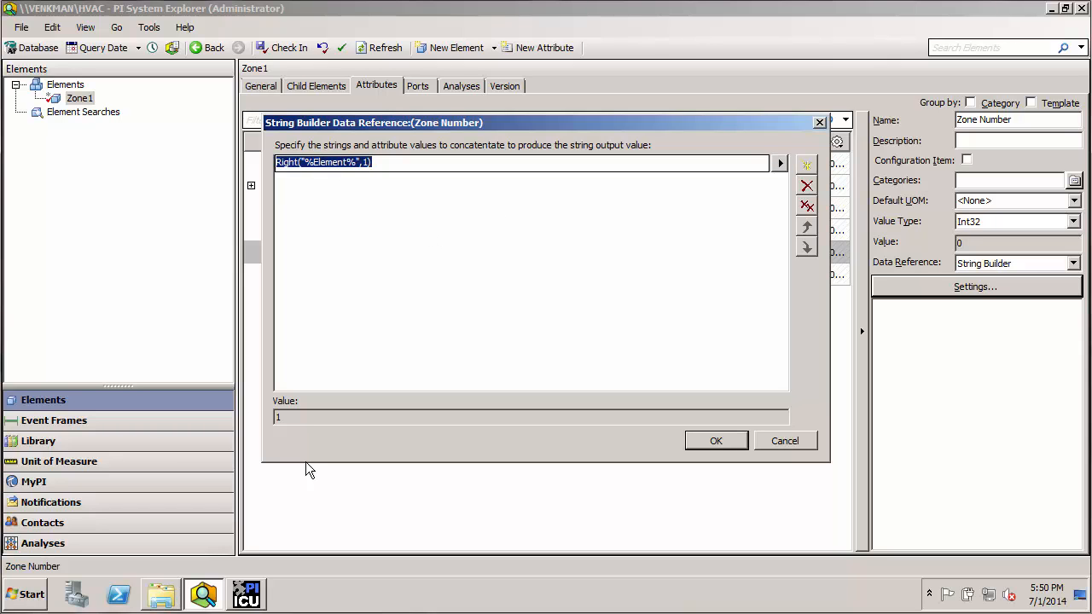
{"action": "left_click_drag", "start_coordinate": [294, 422], "coordinate": [274, 425]}
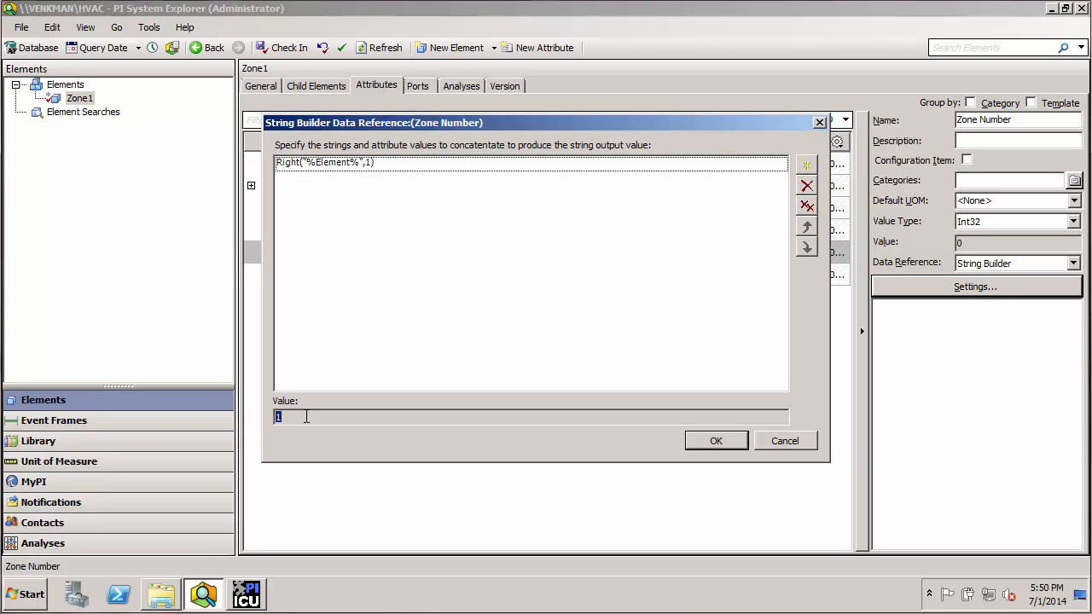
{"action": "left_click", "coordinate": [717, 442]}
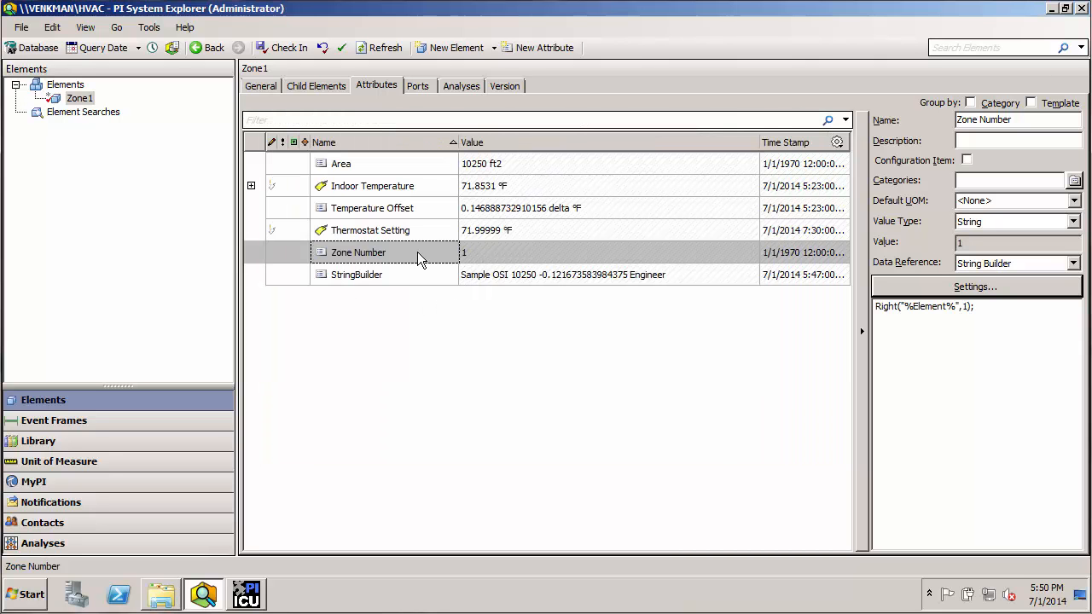
Step: Rename the Zone1 element to Zone2 and return to its attribute list
{"action": "left_click", "coordinate": [81, 100]}
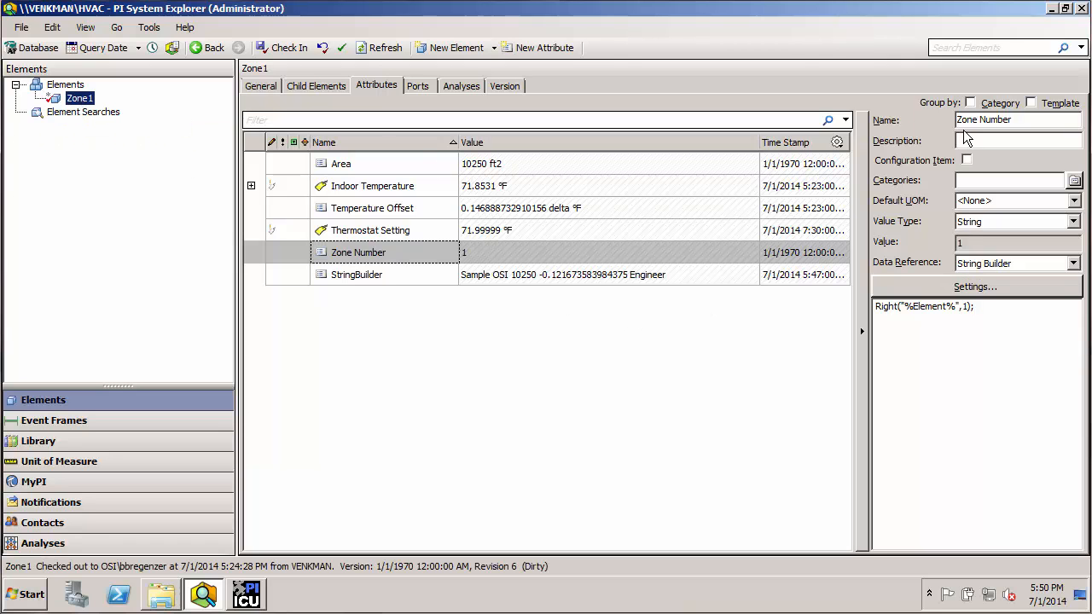
{"action": "left_click", "coordinate": [276, 82]}
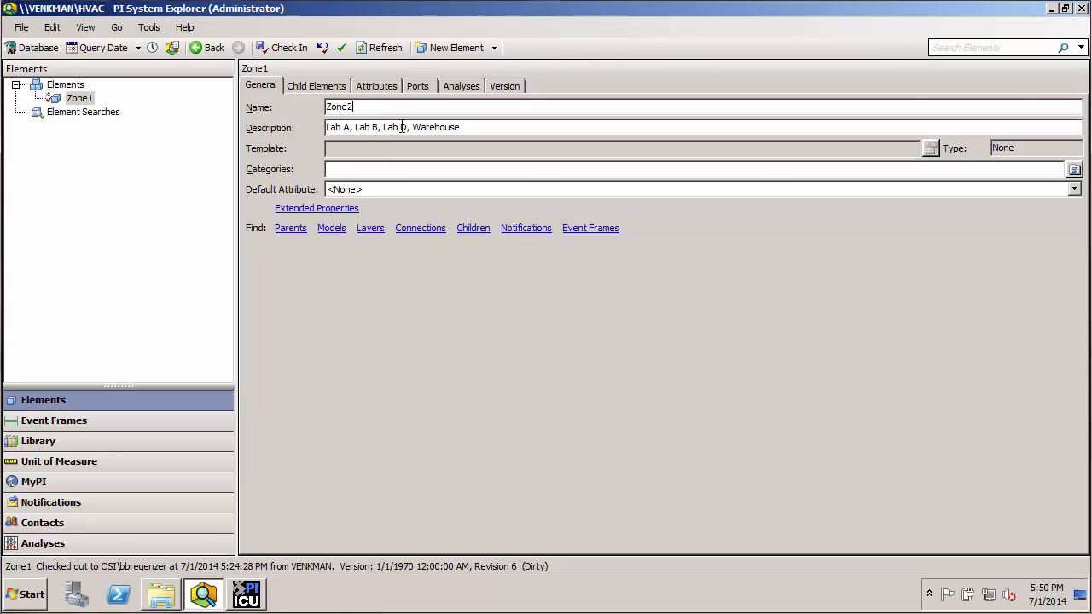
{"action": "left_click", "coordinate": [379, 85]}
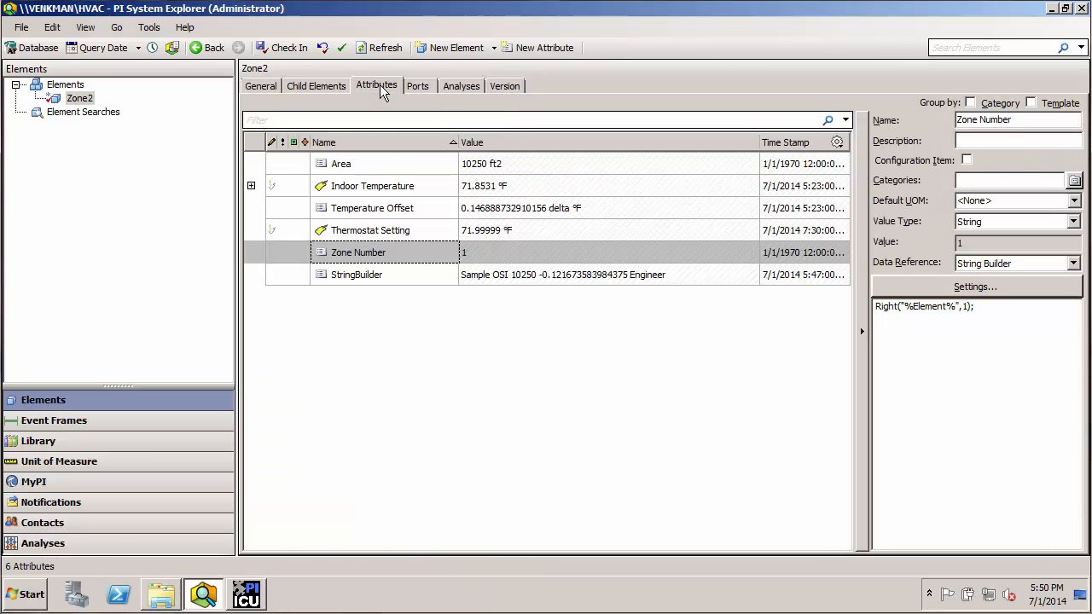
Step: Refresh the HVAC database, applying the outstanding changes, and check the Area value for Zone2
{"action": "left_click", "coordinate": [376, 50]}
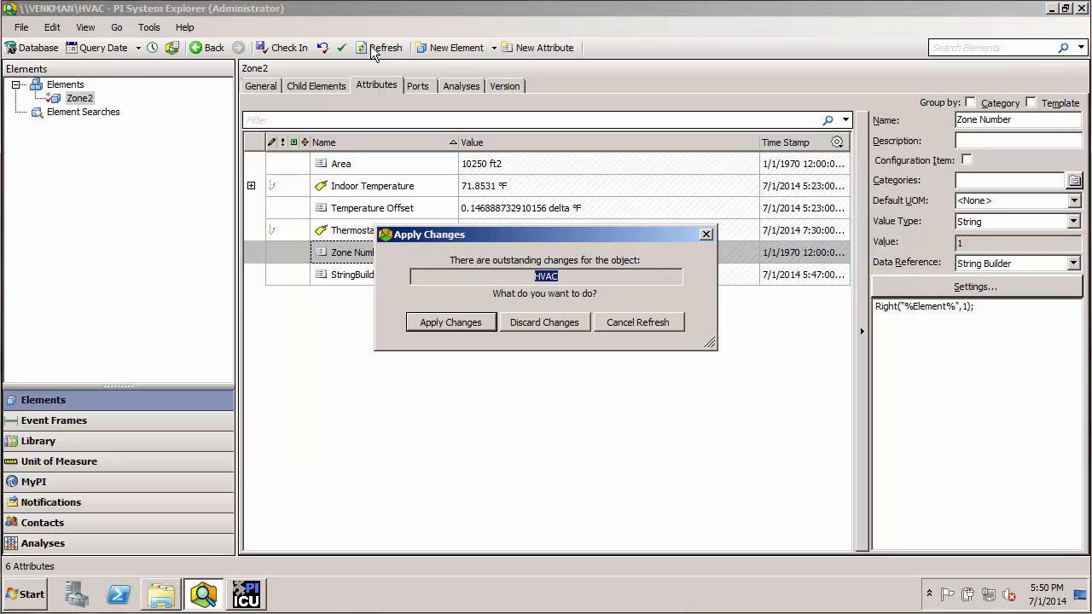
{"action": "left_click", "coordinate": [439, 324]}
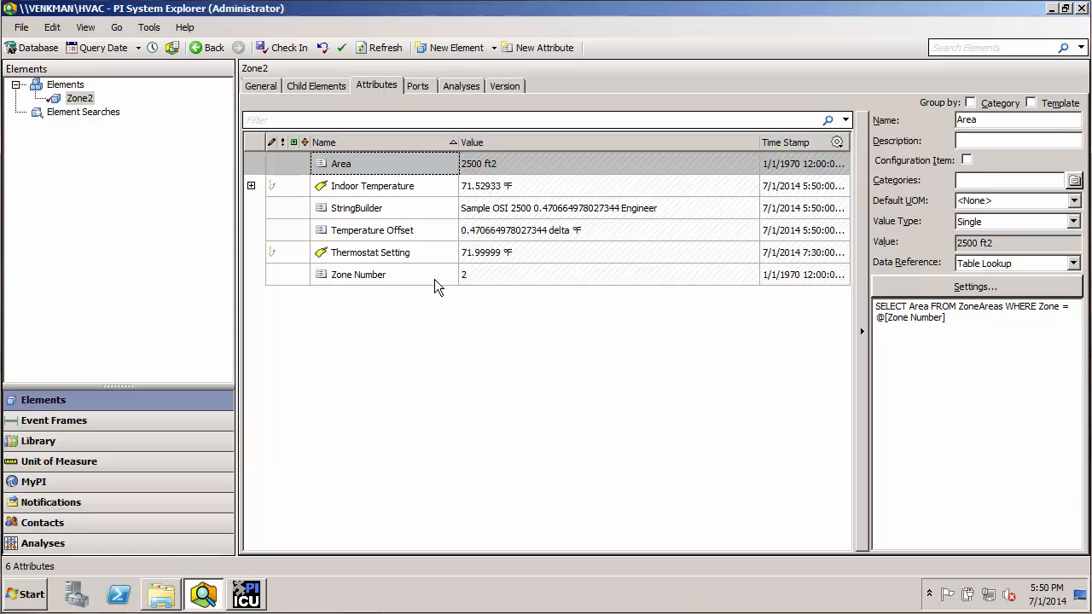
{"action": "mouse_move", "coordinate": [501, 166]}
Step: Rename the Zone2 element to Zone1 and return to its attribute list
{"action": "left_click", "coordinate": [256, 86]}
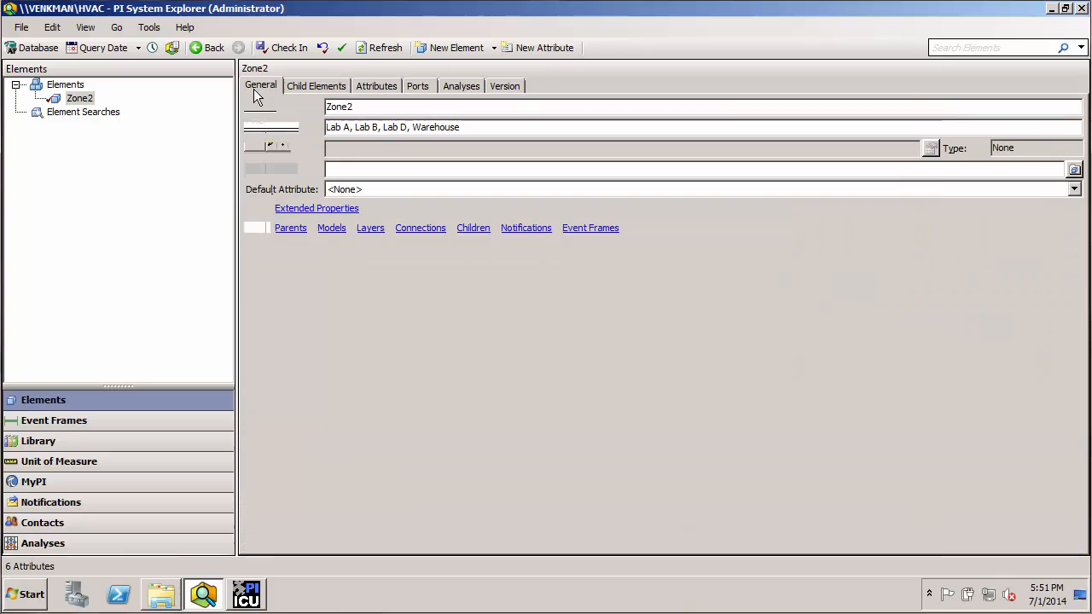
{"action": "key", "text": "BackSpace"}
{"action": "type", "text": "1"}
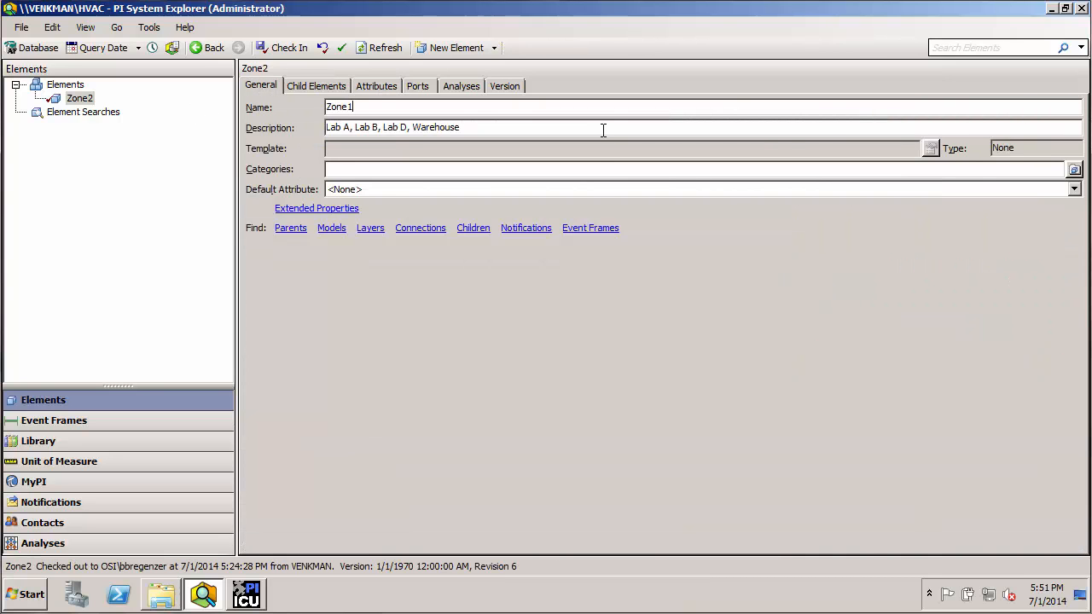
{"action": "left_click", "coordinate": [376, 87]}
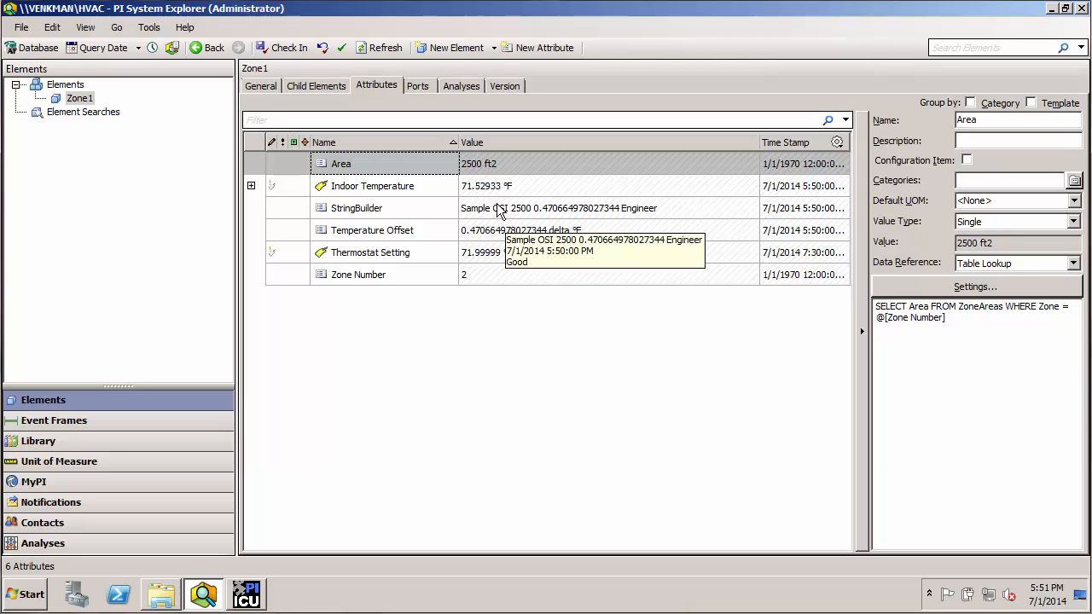
Step: Delete the StringBuilder attribute from the Zone1 element
{"action": "right_click", "coordinate": [429, 203]}
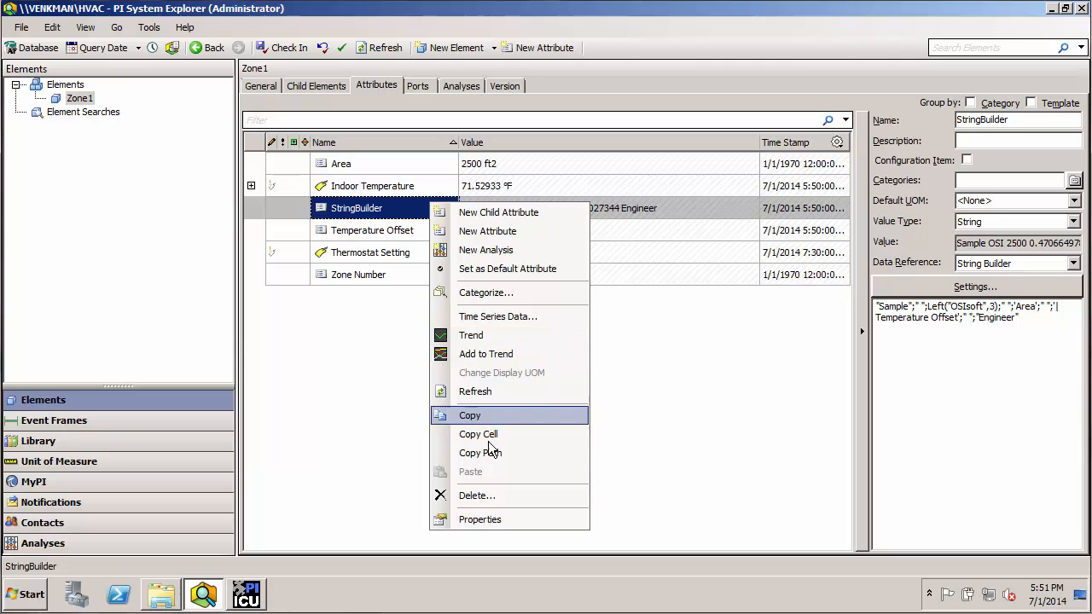
{"action": "left_click", "coordinate": [484, 498]}
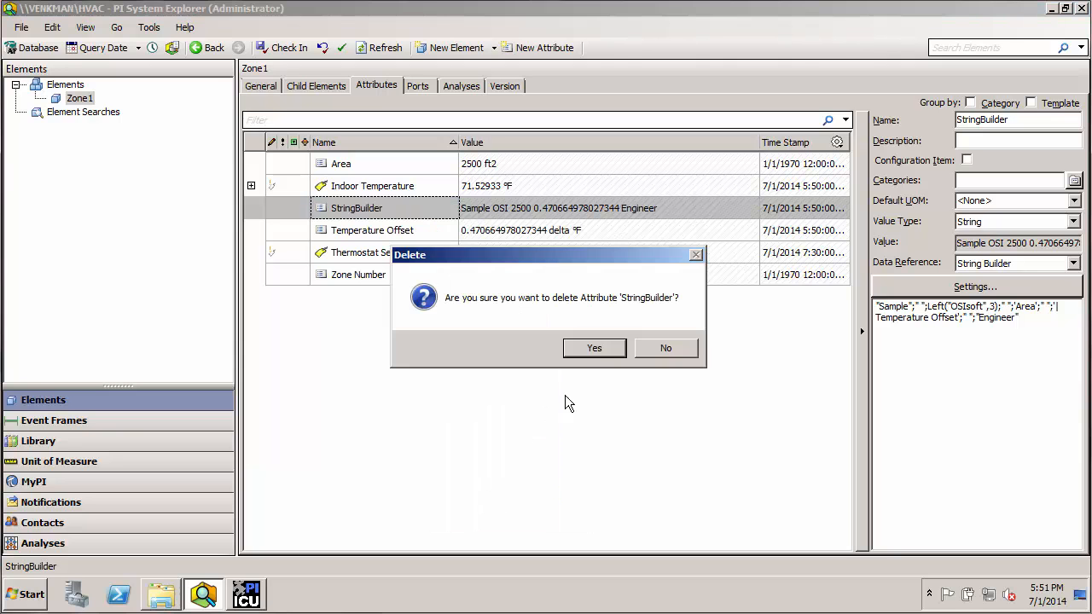
{"action": "left_click", "coordinate": [598, 349]}
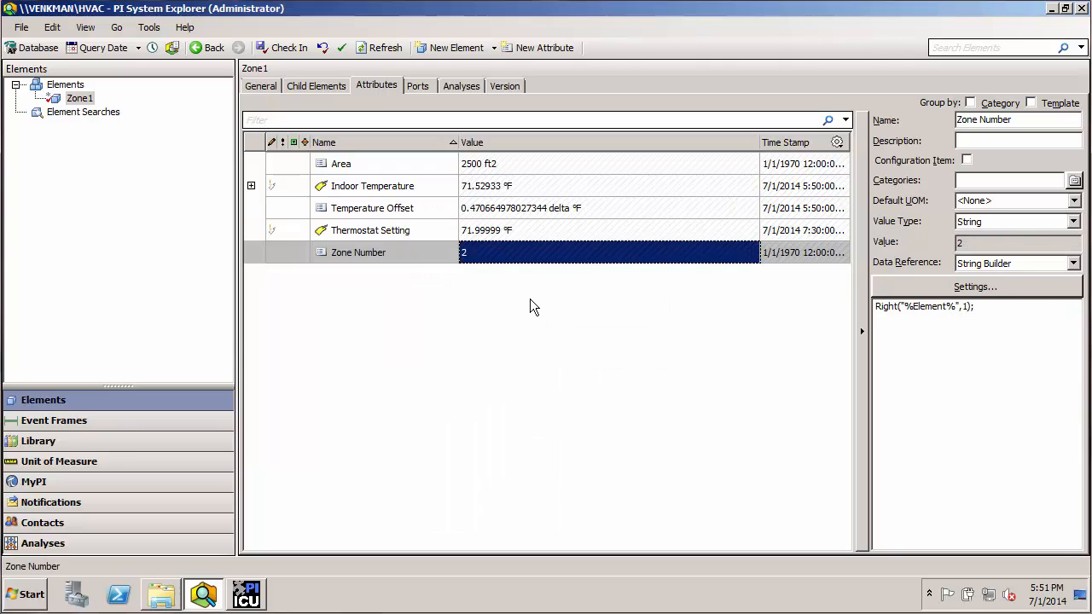